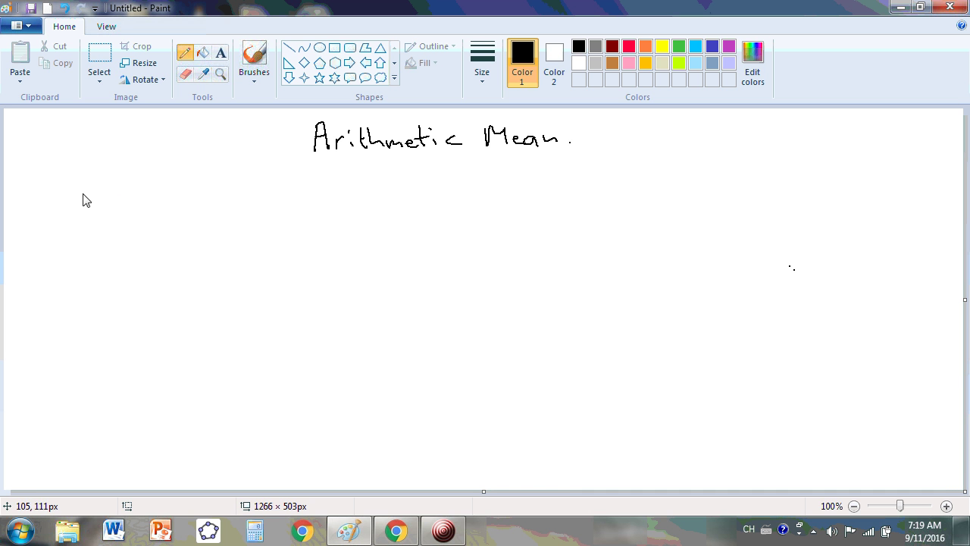
# Handwrite the first definition line, from 'Given' through 'AM is that value All'
pyautogui.moveTo(91, 181)
pyautogui.mouseDown()
pyautogui.moveTo(87, 205)
pyautogui.moveTo(109, 191)
pyautogui.moveTo(237, 197)
pyautogui.moveTo(269, 180)
pyautogui.moveTo(278, 187)
pyautogui.mouseUp()
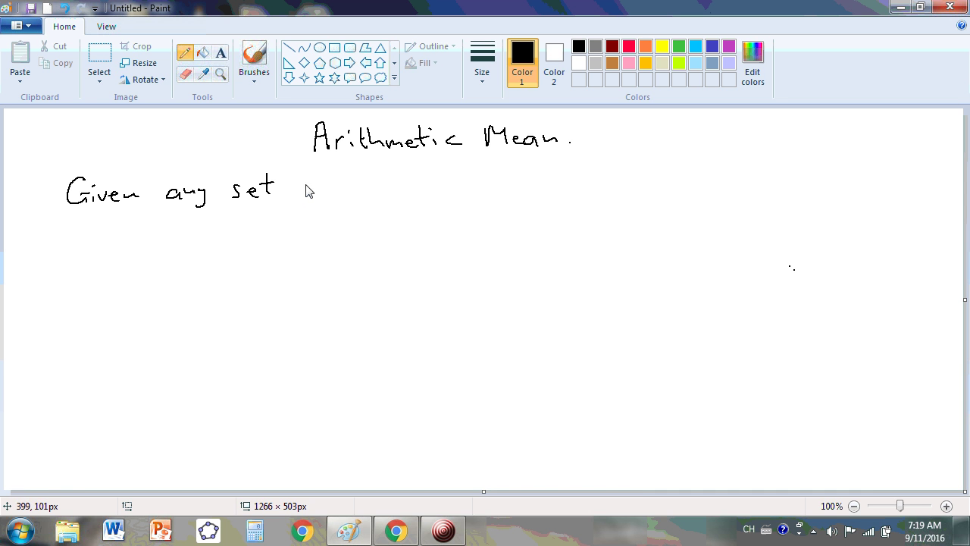
pyautogui.moveTo(302, 191)
pyautogui.mouseDown()
pyautogui.moveTo(328, 188)
pyautogui.moveTo(413, 176)
pyautogui.moveTo(467, 190)
pyautogui.moveTo(499, 170)
pyautogui.moveTo(489, 183)
pyautogui.moveTo(570, 186)
pyautogui.moveTo(577, 163)
pyautogui.moveTo(581, 187)
pyautogui.moveTo(589, 170)
pyautogui.moveTo(589, 184)
pyautogui.moveTo(591, 170)
pyautogui.moveTo(609, 178)
pyautogui.moveTo(648, 181)
pyautogui.mouseUp()
pyautogui.click(633, 159)
pyautogui.moveTo(698, 156)
pyautogui.mouseDown()
pyautogui.moveTo(697, 174)
pyautogui.moveTo(705, 169)
pyautogui.mouseUp()
pyautogui.moveTo(711, 159); pyautogui.dragTo(738, 183)
pyautogui.moveTo(743, 156)
pyautogui.mouseDown()
pyautogui.moveTo(741, 183)
pyautogui.moveTo(750, 167)
pyautogui.mouseUp()
pyautogui.moveTo(770, 166)
pyautogui.mouseDown()
pyautogui.moveTo(796, 173)
pyautogui.moveTo(804, 154)
pyautogui.moveTo(811, 182)
pyautogui.mouseUp()
pyautogui.moveTo(816, 170)
pyautogui.mouseDown()
pyautogui.moveTo(884, 176)
pyautogui.moveTo(883, 167)
pyautogui.mouseUp()
pyautogui.moveTo(891, 156)
pyautogui.mouseDown()
pyautogui.moveTo(894, 175)
pyautogui.moveTo(906, 174)
pyautogui.mouseUp()
# Write the second and third lines, ending '…made to be equal through redistribution.'
pyautogui.moveTo(76, 227)
pyautogui.mouseDown()
pyautogui.moveTo(75, 238)
pyautogui.moveTo(109, 243)
pyautogui.moveTo(252, 228)
pyautogui.moveTo(293, 205)
pyautogui.moveTo(354, 205)
pyautogui.moveTo(393, 227)
pyautogui.moveTo(441, 225)
pyautogui.moveTo(459, 212)
pyautogui.moveTo(540, 226)
pyautogui.moveTo(555, 216)
pyautogui.moveTo(720, 209)
pyautogui.moveTo(744, 226)
pyautogui.moveTo(777, 217)
pyautogui.moveTo(843, 230)
pyautogui.moveTo(867, 217)
pyautogui.moveTo(882, 228)
pyautogui.moveTo(906, 209)
pyautogui.mouseUp()
pyautogui.moveTo(71, 286)
pyautogui.mouseDown()
pyautogui.moveTo(115, 268)
pyautogui.moveTo(128, 276)
pyautogui.moveTo(263, 255)
pyautogui.moveTo(353, 259)
pyautogui.moveTo(358, 275)
pyautogui.moveTo(375, 259)
pyautogui.moveTo(478, 273)
pyautogui.moveTo(547, 249)
pyautogui.moveTo(628, 253)
pyautogui.moveTo(646, 244)
pyautogui.moveTo(670, 258)
pyautogui.moveTo(712, 254)
pyautogui.moveTo(704, 241)
pyautogui.moveTo(740, 255)
pyautogui.moveTo(758, 242)
pyautogui.moveTo(795, 260)
pyautogui.mouseUp()
pyautogui.click(816, 265)
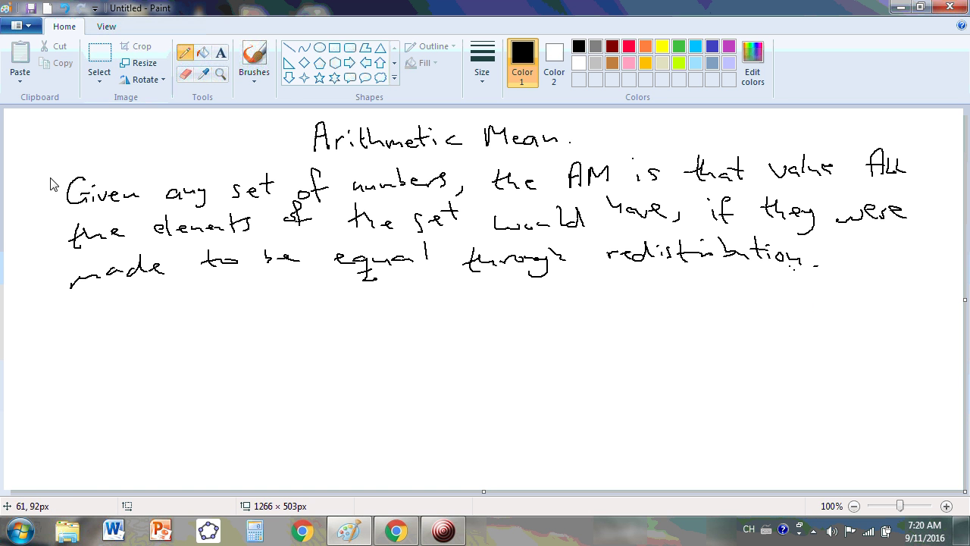
# Bracket the definition on its left and write the numerator 2+1+3 below
pyautogui.moveTo(94, 151)
pyautogui.mouseDown()
pyautogui.moveTo(41, 244)
pyautogui.moveTo(41, 311)
pyautogui.moveTo(95, 310)
pyautogui.mouseUp()
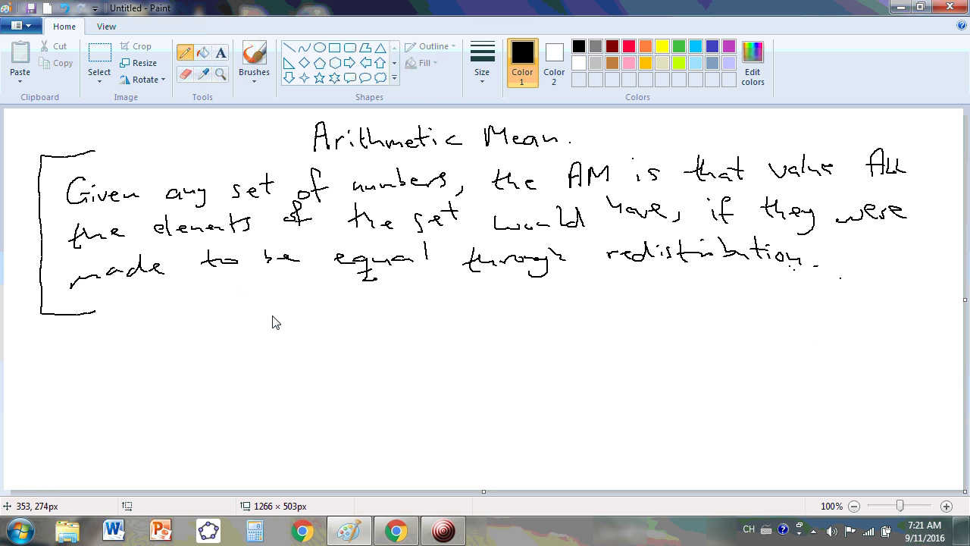
pyautogui.moveTo(239, 329)
pyautogui.mouseDown()
pyautogui.moveTo(264, 350)
pyautogui.moveTo(297, 338)
pyautogui.moveTo(285, 350)
pyautogui.mouseUp()
pyautogui.click(327, 334)
pyautogui.moveTo(315, 321)
pyautogui.mouseDown()
pyautogui.moveTo(313, 347)
pyautogui.moveTo(348, 342)
pyautogui.mouseUp()
pyautogui.moveTo(337, 331); pyautogui.dragTo(337, 352)
# Complete (2+1+3)/3 = 2 with a tick and underline the title Arithmetic Mean
pyautogui.moveTo(358, 321); pyautogui.dragTo(356, 345)
pyautogui.moveTo(229, 371); pyautogui.dragTo(440, 349)
pyautogui.moveTo(310, 372)
pyautogui.mouseDown()
pyautogui.moveTo(322, 374)
pyautogui.moveTo(312, 394)
pyautogui.mouseUp()
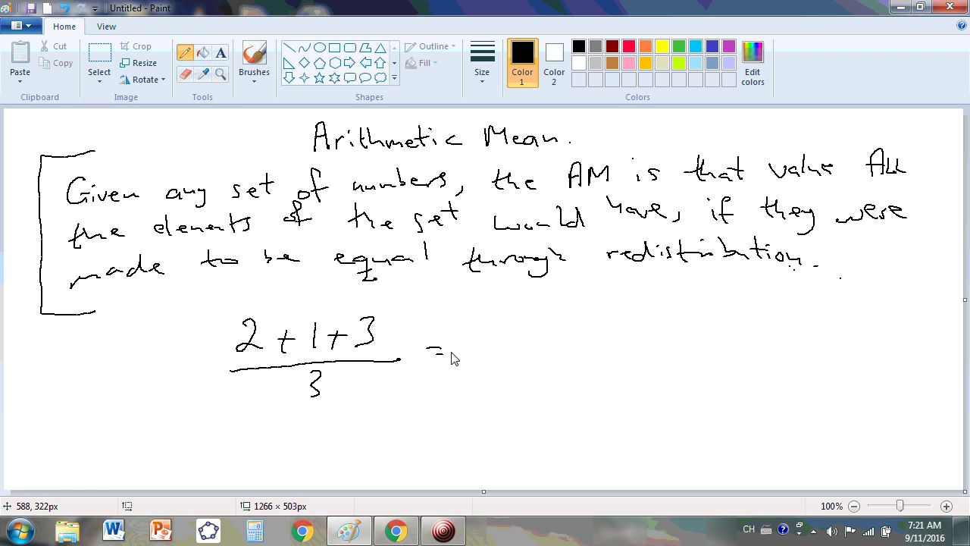
pyautogui.moveTo(460, 345); pyautogui.dragTo(482, 363)
pyautogui.moveTo(512, 355); pyautogui.dragTo(564, 325)
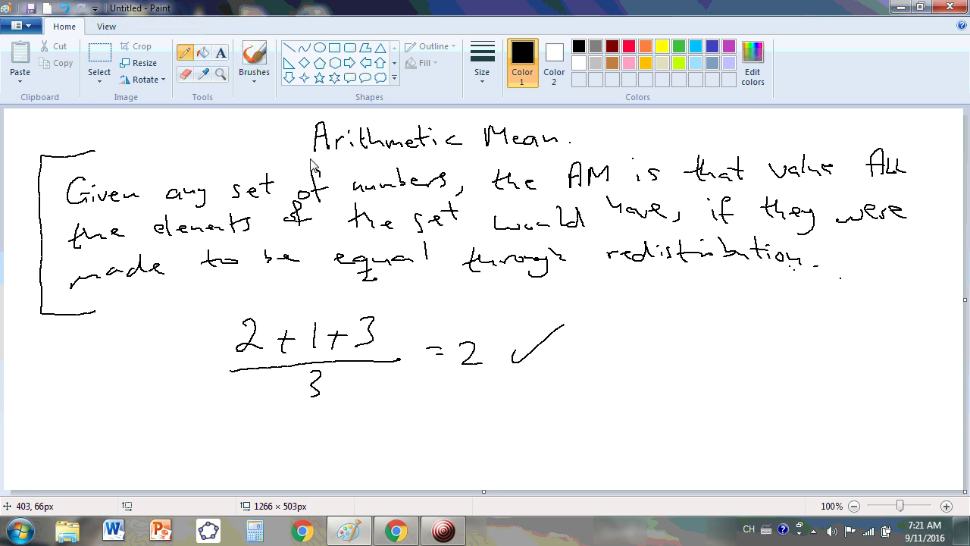
pyautogui.moveTo(316, 158); pyautogui.dragTo(561, 156)
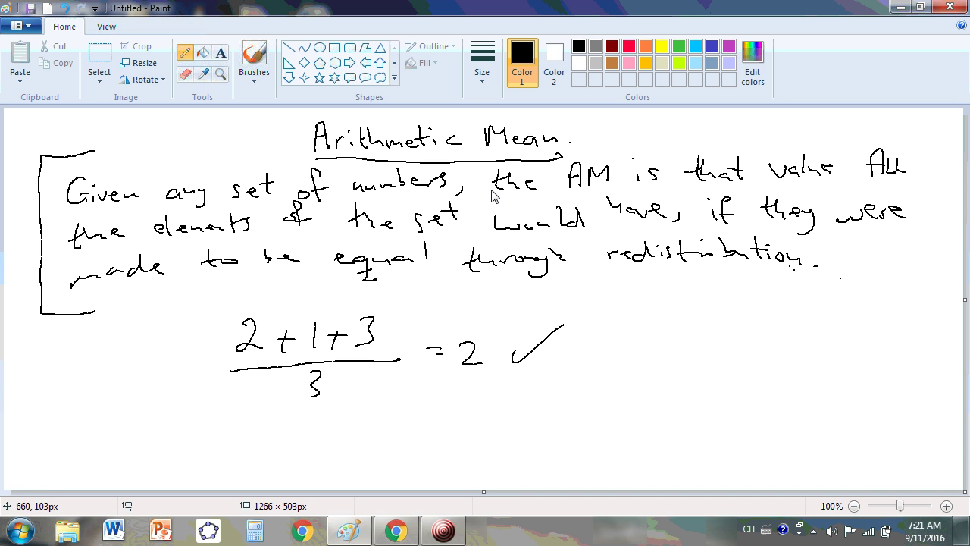
pyautogui.moveTo(316, 161); pyautogui.dragTo(297, 157)
# Draw unit-box stacks of heights 2, 1 and 3 beside the example
pyautogui.moveTo(632, 336)
pyautogui.mouseDown()
pyautogui.moveTo(628, 396)
pyautogui.moveTo(634, 338)
pyautogui.moveTo(626, 337)
pyautogui.moveTo(654, 338)
pyautogui.moveTo(657, 373)
pyautogui.moveTo(620, 395)
pyautogui.moveTo(640, 371)
pyautogui.moveTo(633, 368)
pyautogui.moveTo(705, 368)
pyautogui.moveTo(706, 394)
pyautogui.mouseUp()
pyautogui.moveTo(705, 363)
pyautogui.mouseDown()
pyautogui.moveTo(725, 368)
pyautogui.moveTo(726, 397)
pyautogui.moveTo(706, 393)
pyautogui.mouseUp()
pyautogui.moveTo(766, 294)
pyautogui.mouseDown()
pyautogui.moveTo(770, 395)
pyautogui.moveTo(811, 394)
pyautogui.moveTo(815, 291)
pyautogui.moveTo(757, 290)
pyautogui.mouseUp()
pyautogui.moveTo(770, 323); pyautogui.dragTo(803, 324)
pyautogui.moveTo(765, 354); pyautogui.dragTo(822, 353)
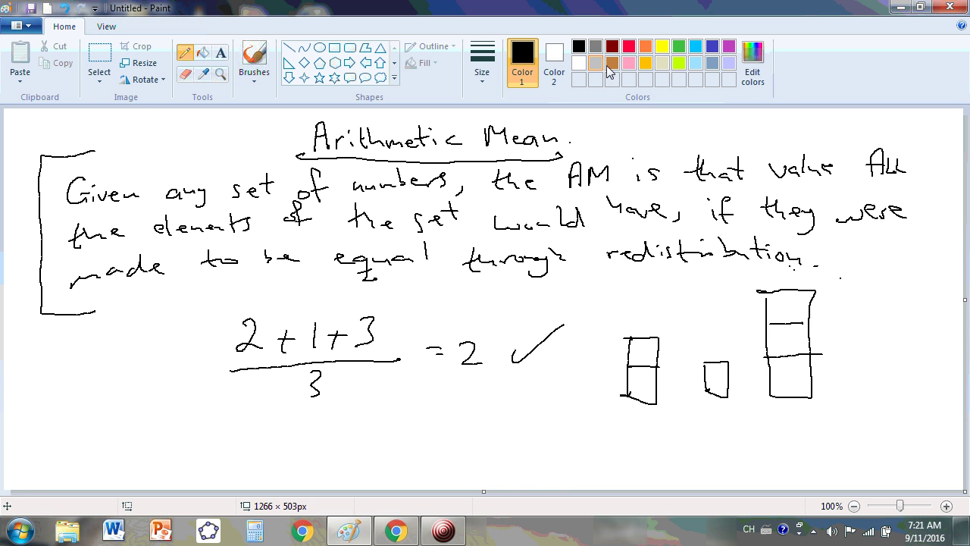
# In red, circle the tall stack's top unit, move it to the middle box, and draw a level line
pyautogui.click(628, 46)
pyautogui.moveTo(836, 303)
pyautogui.mouseDown()
pyautogui.moveTo(778, 276)
pyautogui.moveTo(748, 289)
pyautogui.moveTo(793, 317)
pyautogui.moveTo(820, 289)
pyautogui.mouseUp()
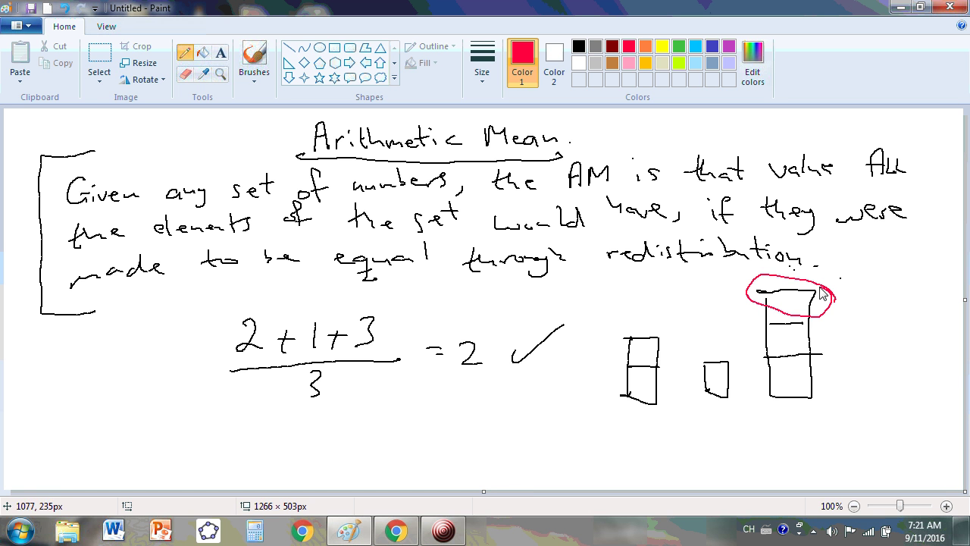
pyautogui.click(700, 334)
pyautogui.moveTo(701, 335); pyautogui.dragTo(724, 365)
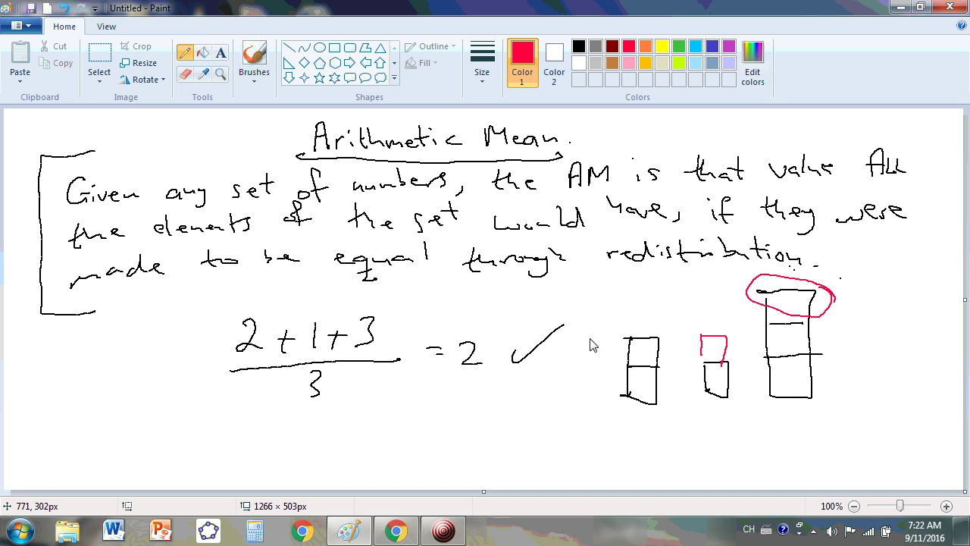
pyautogui.moveTo(594, 339)
pyautogui.mouseDown()
pyautogui.moveTo(865, 320)
pyautogui.moveTo(597, 328)
pyautogui.mouseUp()
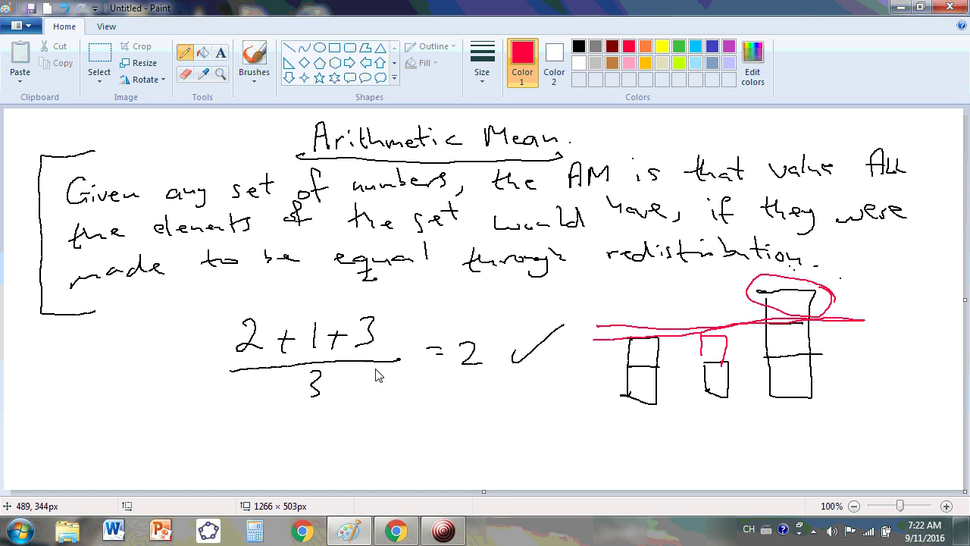
# Mark the numerator's 2, 1 and 3 with red arrows and circle the 2
pyautogui.moveTo(275, 302); pyautogui.dragTo(258, 312)
pyautogui.moveTo(327, 296); pyautogui.dragTo(311, 312)
pyautogui.moveTo(392, 292); pyautogui.dragTo(369, 310)
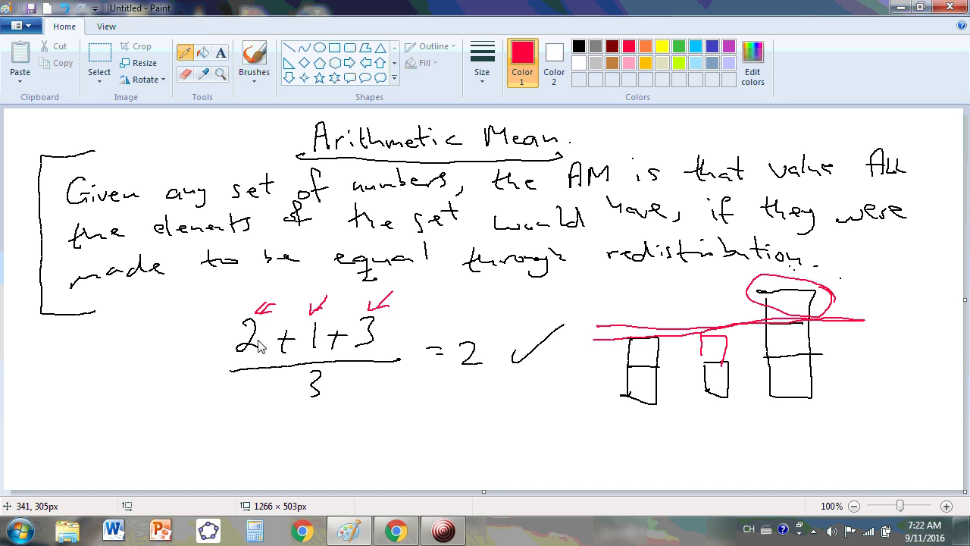
pyautogui.moveTo(262, 327); pyautogui.dragTo(260, 317)
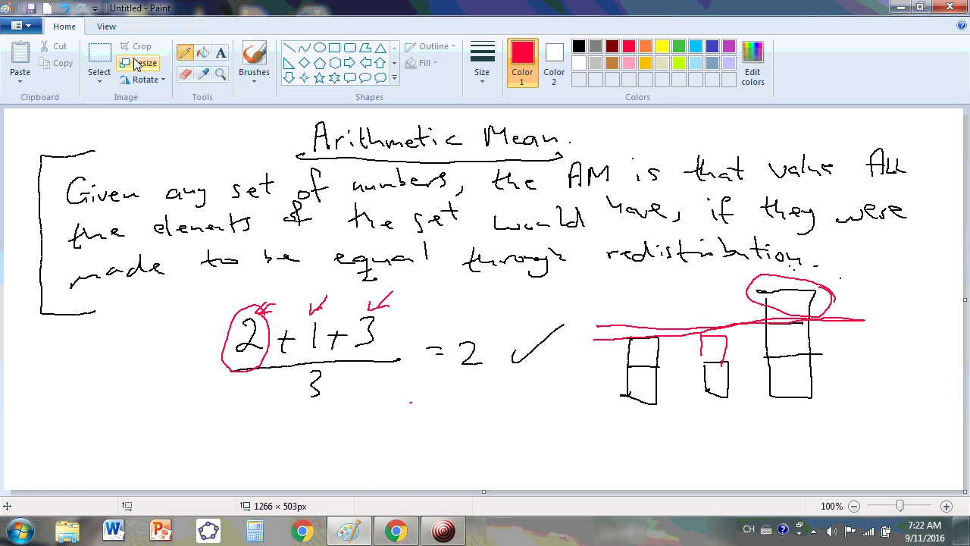
# Erase everything below the title, including leftover marks at the top right and left
pyautogui.click(99, 57)
pyautogui.moveTo(37, 152); pyautogui.dragTo(939, 490)
pyautogui.press('Delete')
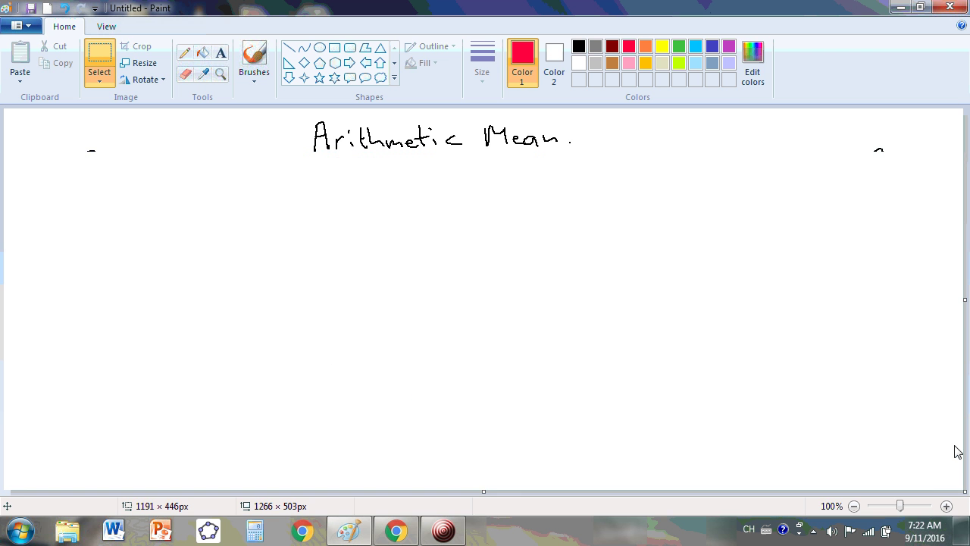
pyautogui.moveTo(851, 134); pyautogui.dragTo(917, 202)
pyautogui.press('Delete')
pyautogui.moveTo(76, 142)
pyautogui.mouseDown()
pyautogui.moveTo(139, 177)
pyautogui.moveTo(148, 172)
pyautogui.mouseUp()
pyautogui.press('Delete')
# Underline the title in red and write a red-boxed note 'Redistribution makes sense.'
pyautogui.click(184, 53)
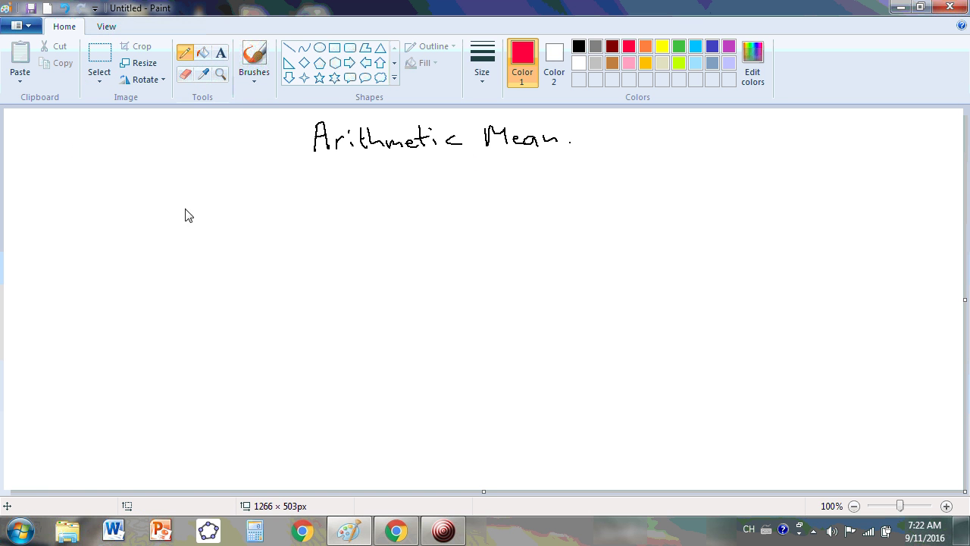
pyautogui.moveTo(310, 160); pyautogui.dragTo(568, 156)
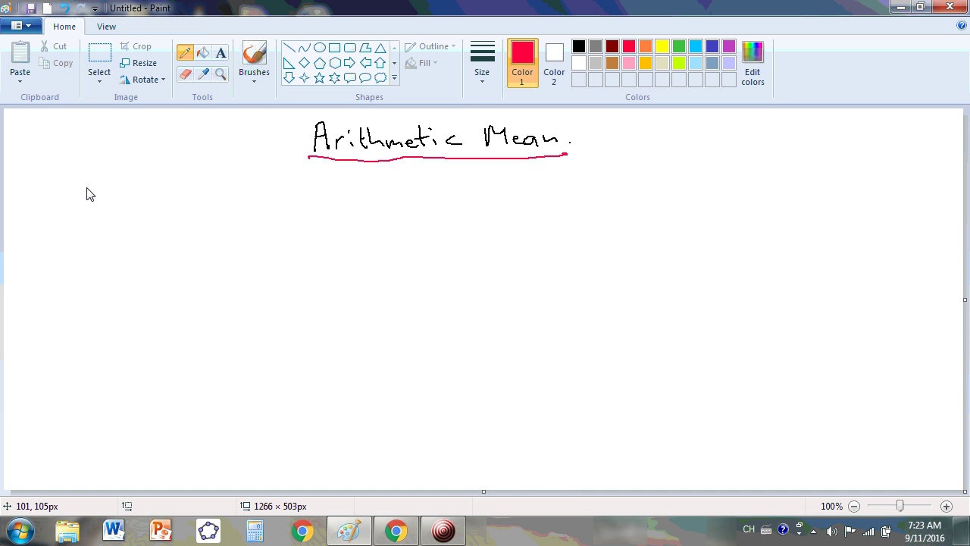
pyautogui.moveTo(93, 176)
pyautogui.mouseDown()
pyautogui.moveTo(84, 213)
pyautogui.moveTo(133, 219)
pyautogui.moveTo(154, 182)
pyautogui.moveTo(172, 215)
pyautogui.moveTo(228, 186)
pyautogui.moveTo(283, 208)
pyautogui.moveTo(302, 199)
pyautogui.moveTo(386, 210)
pyautogui.moveTo(526, 201)
pyautogui.mouseUp()
pyautogui.click(161, 204)
pyautogui.click(543, 204)
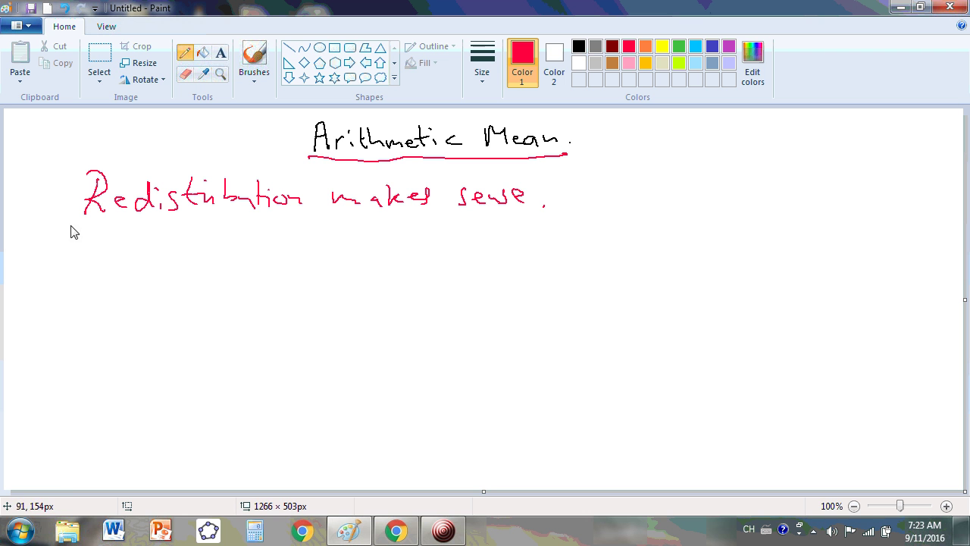
pyautogui.moveTo(73, 233)
pyautogui.mouseDown()
pyautogui.moveTo(302, 226)
pyautogui.moveTo(446, 244)
pyautogui.moveTo(544, 219)
pyautogui.moveTo(527, 182)
pyautogui.moveTo(322, 156)
pyautogui.moveTo(167, 151)
pyautogui.moveTo(72, 215)
pyautogui.moveTo(82, 236)
pyautogui.mouseUp()
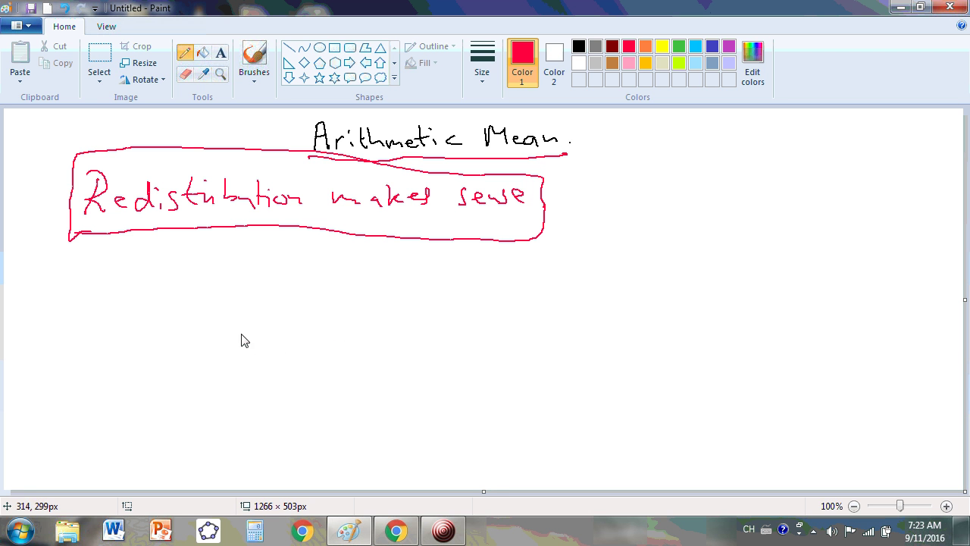
# Write the labels A, B and C and draw a red circle under each
pyautogui.moveTo(245, 349); pyautogui.dragTo(258, 336)
pyautogui.moveTo(485, 266)
pyautogui.mouseDown()
pyautogui.moveTo(483, 294)
pyautogui.moveTo(494, 288)
pyautogui.moveTo(485, 294)
pyautogui.mouseUp()
pyautogui.moveTo(776, 346); pyautogui.dragTo(783, 369)
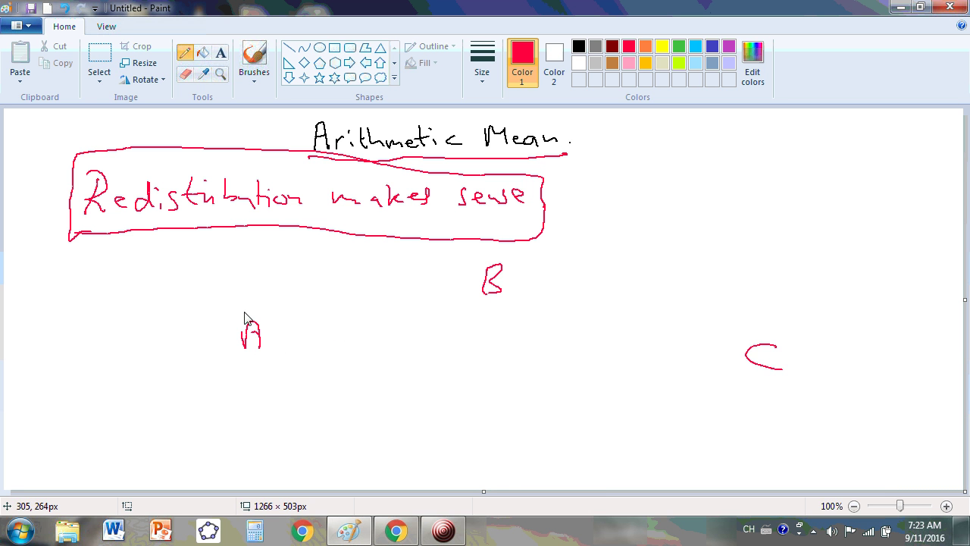
pyautogui.moveTo(242, 334); pyautogui.dragTo(264, 333)
pyautogui.moveTo(296, 383)
pyautogui.mouseDown()
pyautogui.moveTo(227, 383)
pyautogui.moveTo(182, 426)
pyautogui.moveTo(249, 469)
pyautogui.moveTo(310, 457)
pyautogui.moveTo(305, 384)
pyautogui.moveTo(282, 374)
pyautogui.mouseUp()
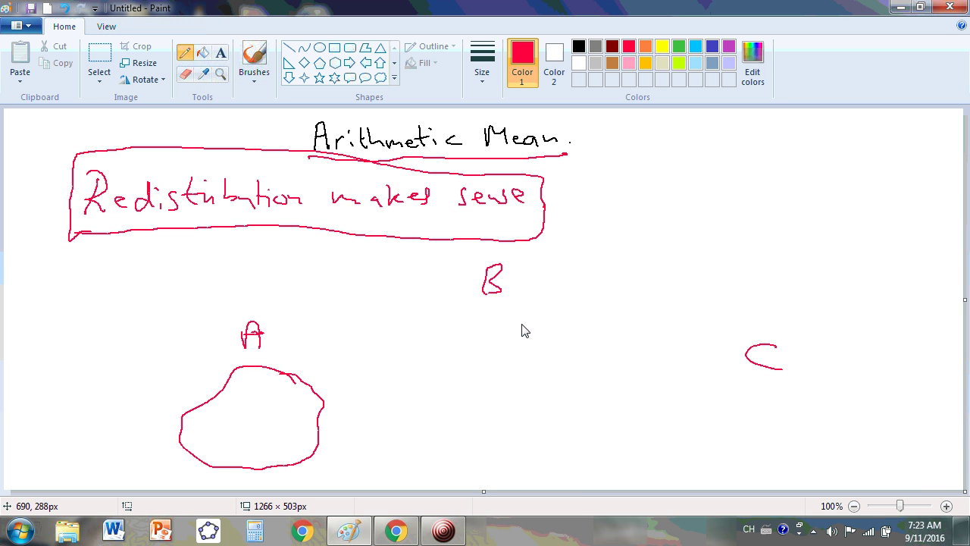
pyautogui.moveTo(517, 312)
pyautogui.mouseDown()
pyautogui.moveTo(461, 309)
pyautogui.moveTo(431, 359)
pyautogui.moveTo(487, 401)
pyautogui.moveTo(557, 320)
pyautogui.moveTo(494, 306)
pyautogui.mouseUp()
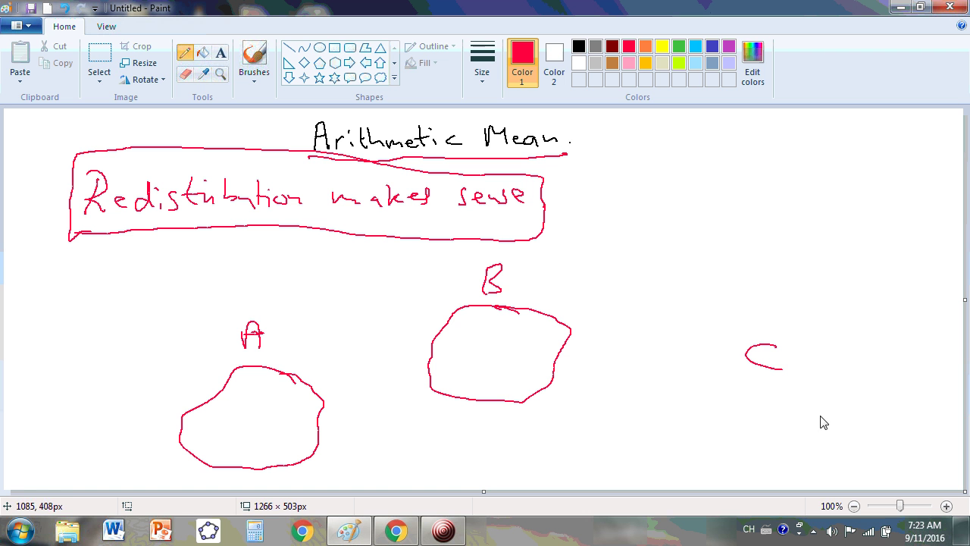
pyautogui.moveTo(810, 403)
pyautogui.mouseDown()
pyautogui.moveTo(784, 392)
pyautogui.moveTo(735, 387)
pyautogui.moveTo(708, 438)
pyautogui.moveTo(813, 444)
pyautogui.moveTo(830, 418)
pyautogui.moveTo(800, 395)
pyautogui.mouseUp()
# Put two α in A, one in B, three in C, write αα at right, and add an empty circle
pyautogui.moveTo(218, 415); pyautogui.dragTo(247, 408)
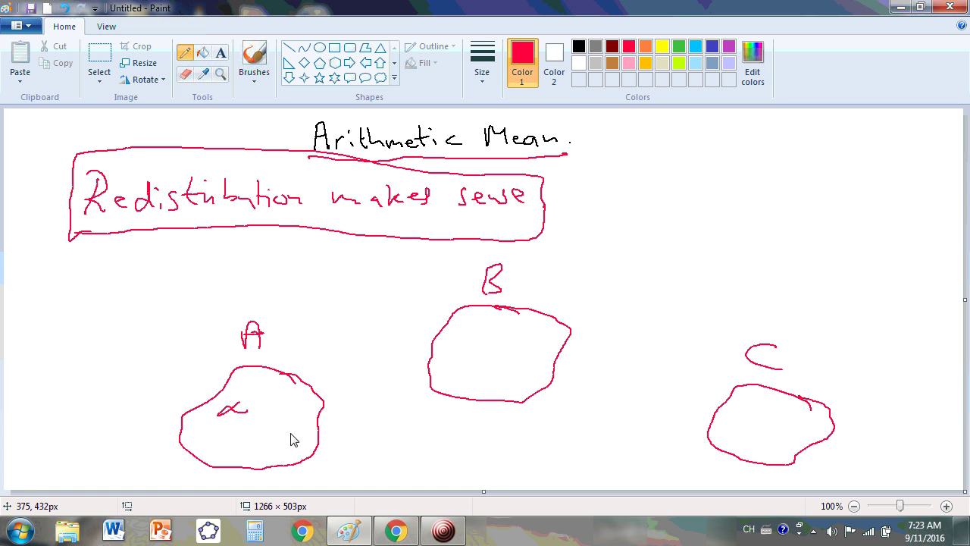
pyautogui.moveTo(297, 428); pyautogui.dragTo(300, 440)
pyautogui.moveTo(489, 335); pyautogui.dragTo(489, 357)
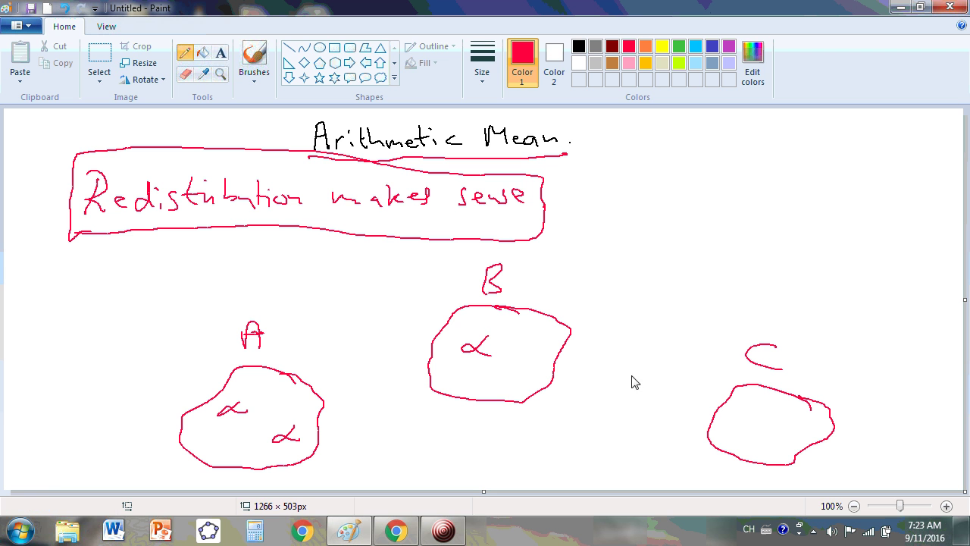
pyautogui.moveTo(766, 401)
pyautogui.mouseDown()
pyautogui.moveTo(767, 412)
pyautogui.moveTo(805, 432)
pyautogui.moveTo(773, 446)
pyautogui.mouseUp()
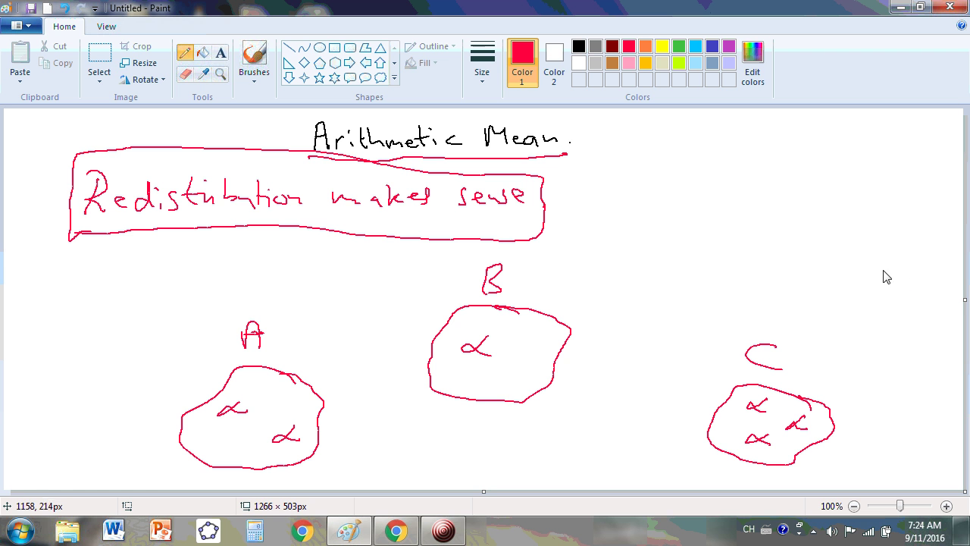
pyautogui.moveTo(885, 256)
pyautogui.mouseDown()
pyautogui.moveTo(884, 273)
pyautogui.moveTo(902, 273)
pyautogui.mouseUp()
pyautogui.moveTo(752, 140)
pyautogui.mouseDown()
pyautogui.moveTo(669, 153)
pyautogui.moveTo(655, 189)
pyautogui.moveTo(720, 218)
pyautogui.moveTo(773, 174)
pyautogui.moveTo(754, 143)
pyautogui.mouseUp()
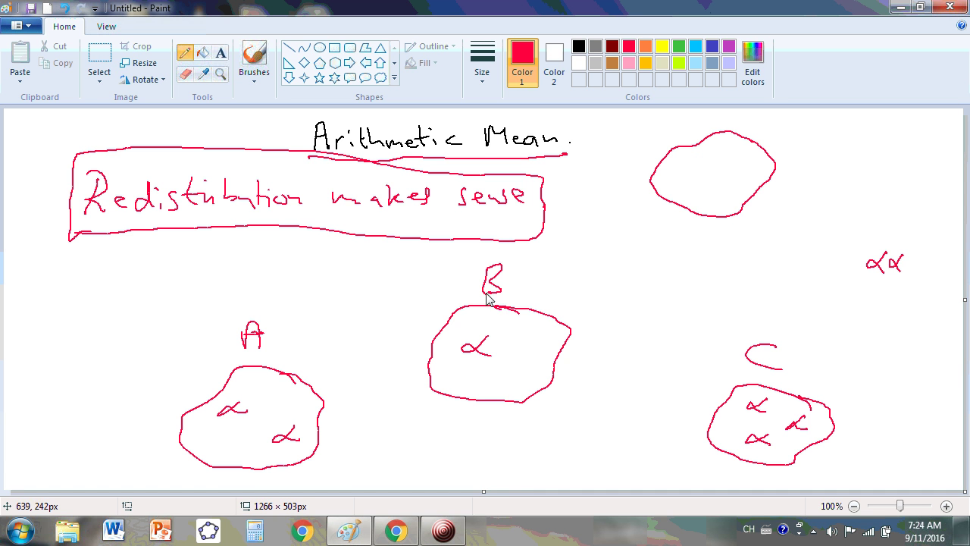
# Strike over label B and number circles A, B, C as 2, 1, 3
pyautogui.moveTo(478, 280)
pyautogui.mouseDown()
pyautogui.moveTo(497, 281)
pyautogui.moveTo(476, 290)
pyautogui.mouseUp()
pyautogui.moveTo(340, 434); pyautogui.dragTo(351, 452)
pyautogui.moveTo(573, 378); pyautogui.dragTo(574, 361)
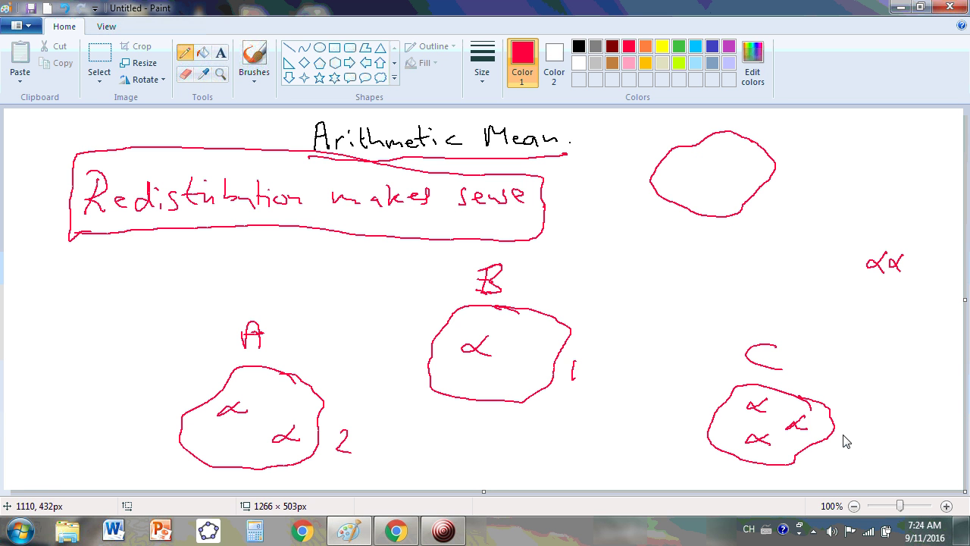
pyautogui.moveTo(842, 430); pyautogui.dragTo(840, 451)
# Circle the αα with an equals sign and note, then put an α and heading in the top-right circle
pyautogui.moveTo(910, 254)
pyautogui.mouseDown()
pyautogui.moveTo(842, 272)
pyautogui.moveTo(903, 292)
pyautogui.moveTo(917, 259)
pyautogui.mouseUp()
pyautogui.moveTo(824, 261)
pyautogui.mouseDown()
pyautogui.moveTo(825, 275)
pyautogui.moveTo(834, 272)
pyautogui.mouseUp()
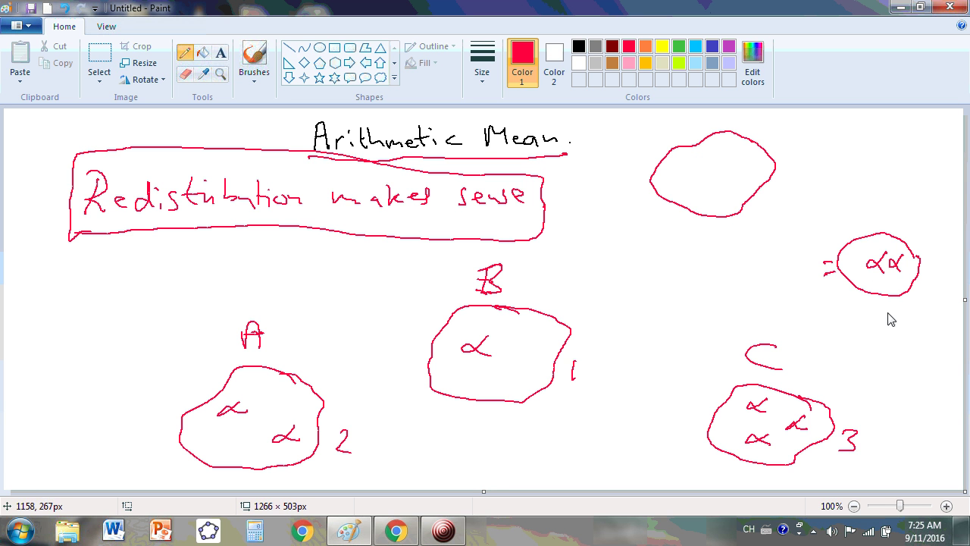
pyautogui.moveTo(880, 311)
pyautogui.mouseDown()
pyautogui.moveTo(886, 328)
pyautogui.moveTo(826, 310)
pyautogui.moveTo(832, 330)
pyautogui.moveTo(850, 324)
pyautogui.mouseUp()
pyautogui.moveTo(724, 161); pyautogui.dragTo(731, 154)
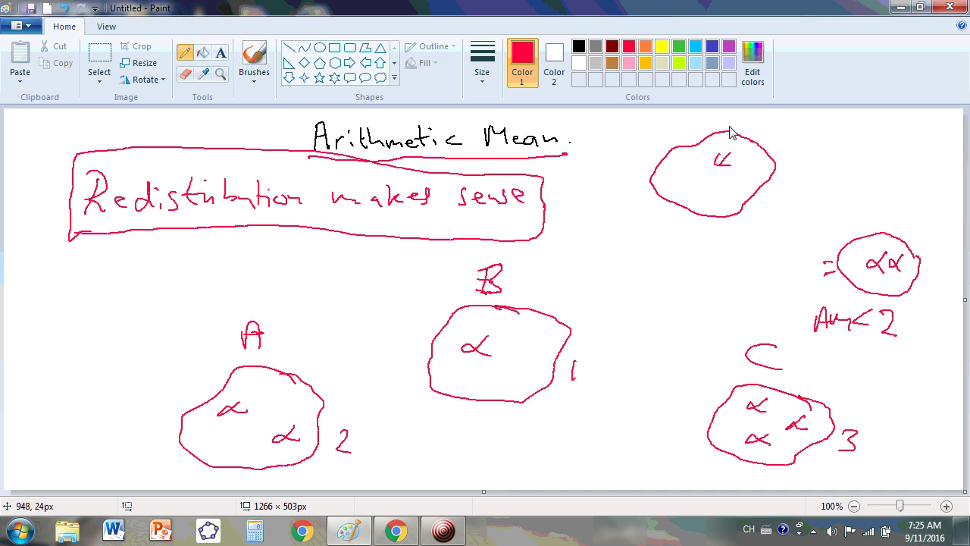
pyautogui.moveTo(689, 113)
pyautogui.mouseDown()
pyautogui.moveTo(705, 128)
pyautogui.moveTo(793, 138)
pyautogui.mouseUp()
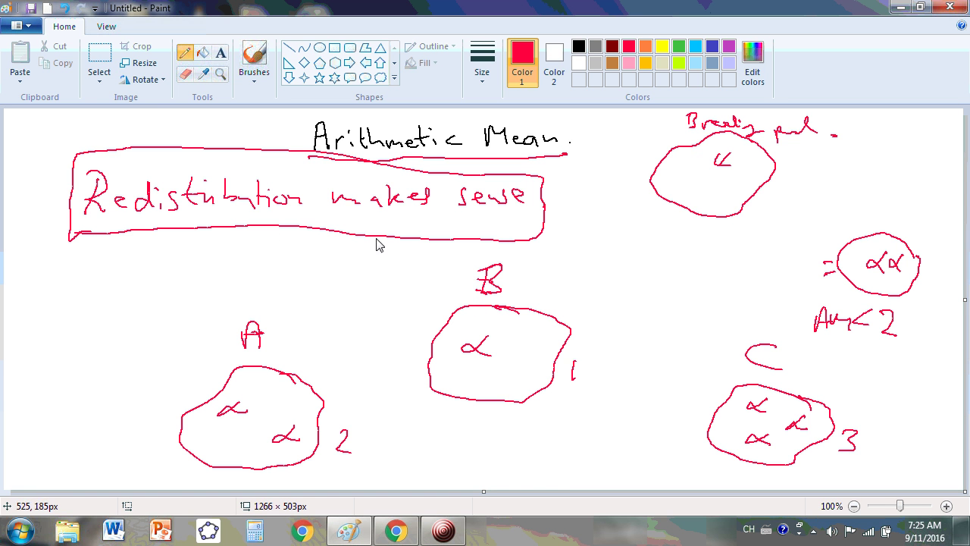
# Erase the left part of the page, including the title, boxed note and circles A and B
pyautogui.click(101, 57)
pyautogui.moveTo(601, 114); pyautogui.dragTo(3, 489)
pyautogui.press('Delete')
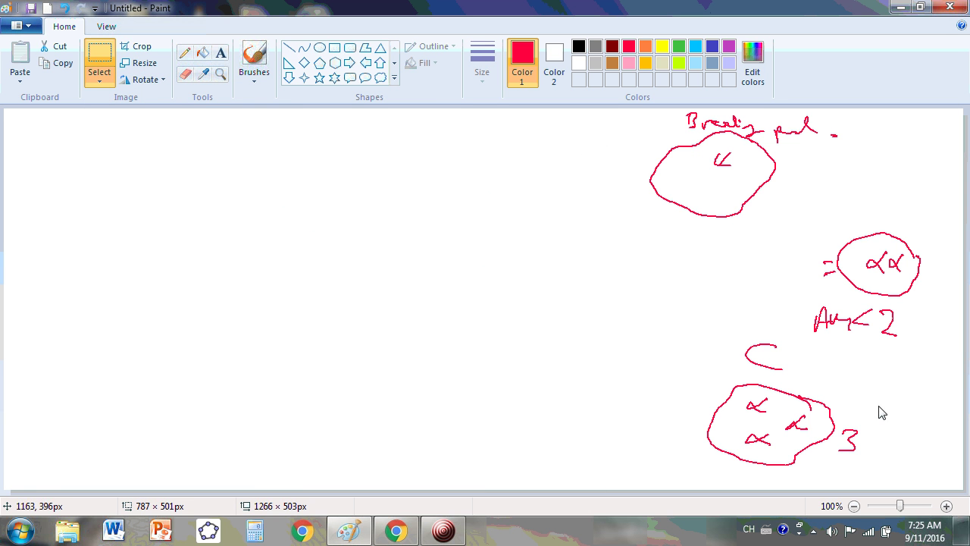
# Start a new picture without saving and handwrite 'Redistribution doesn't make sense' at the top
pyautogui.click(20, 26)
pyautogui.click(36, 50)
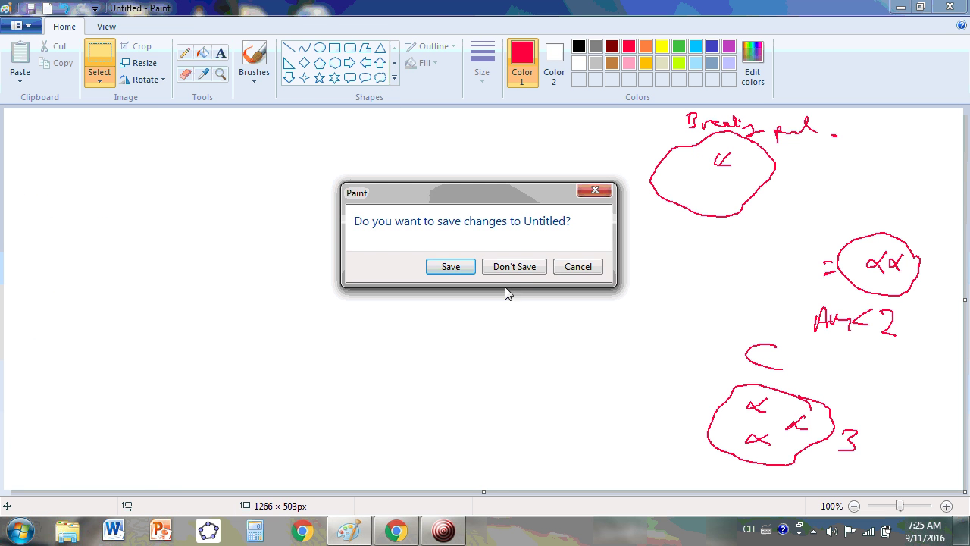
pyautogui.click(513, 266)
pyautogui.click(184, 53)
pyautogui.moveTo(18, 122)
pyautogui.mouseDown()
pyautogui.moveTo(28, 151)
pyautogui.moveTo(47, 153)
pyautogui.moveTo(108, 143)
pyautogui.moveTo(116, 130)
pyautogui.moveTo(119, 143)
pyautogui.moveTo(294, 131)
pyautogui.moveTo(335, 144)
pyautogui.moveTo(398, 133)
pyautogui.moveTo(363, 141)
pyautogui.moveTo(520, 136)
pyautogui.mouseUp()
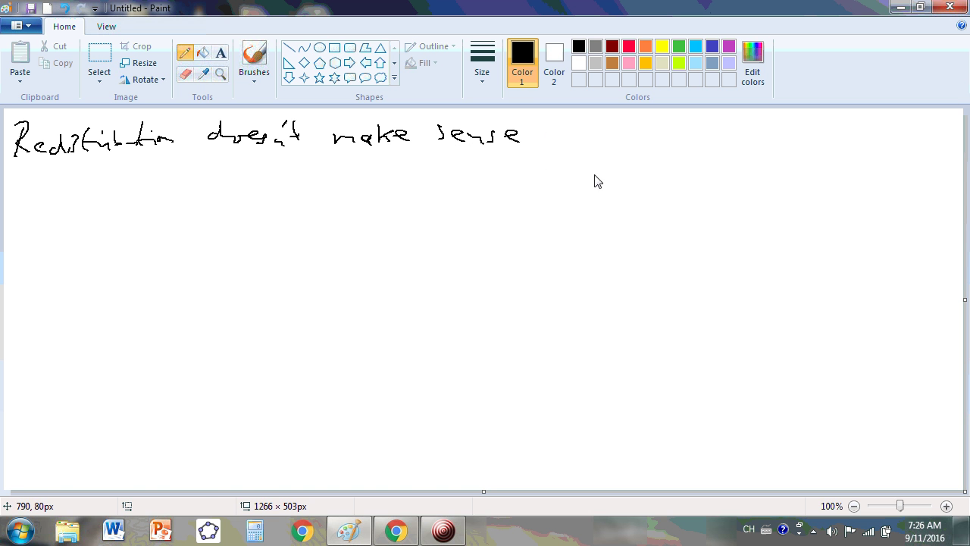
# Add a period, draw a box of stick figures with an ellipsis, label it 10, and write 50 at right
pyautogui.click(531, 139)
pyautogui.moveTo(168, 192); pyautogui.dragTo(160, 241)
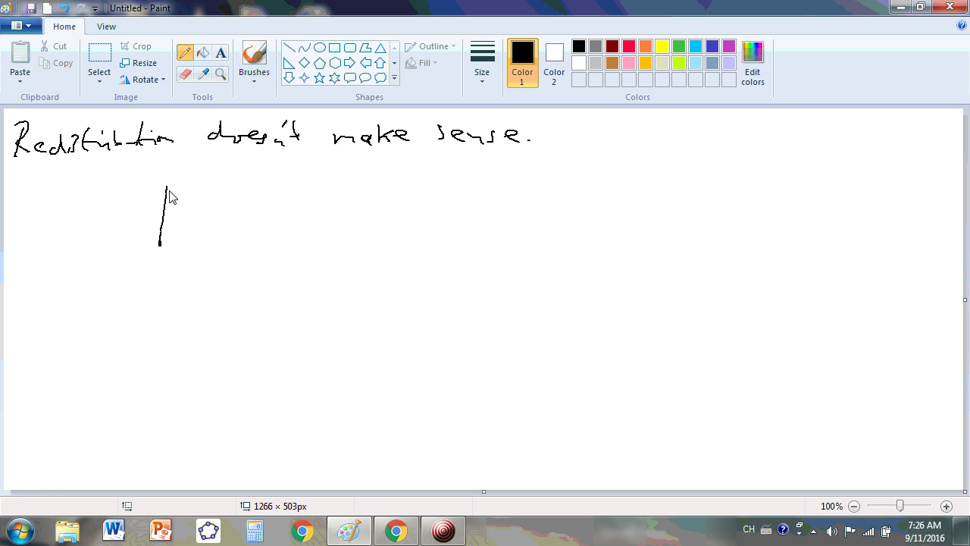
pyautogui.moveTo(166, 187)
pyautogui.mouseDown()
pyautogui.moveTo(342, 186)
pyautogui.moveTo(334, 251)
pyautogui.moveTo(154, 244)
pyautogui.mouseUp()
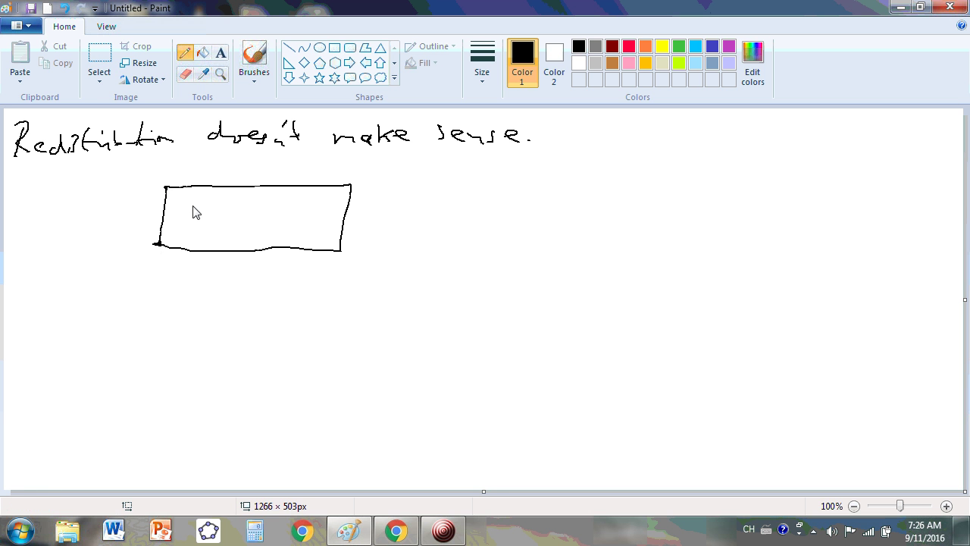
pyautogui.moveTo(184, 205); pyautogui.dragTo(182, 225)
pyautogui.moveTo(181, 222); pyautogui.dragTo(170, 231)
pyautogui.moveTo(182, 222); pyautogui.dragTo(195, 234)
pyautogui.moveTo(213, 202)
pyautogui.mouseDown()
pyautogui.moveTo(212, 225)
pyautogui.moveTo(216, 215)
pyautogui.moveTo(187, 213)
pyautogui.moveTo(281, 227)
pyautogui.mouseUp()
pyautogui.click(295, 227)
pyautogui.click(315, 229)
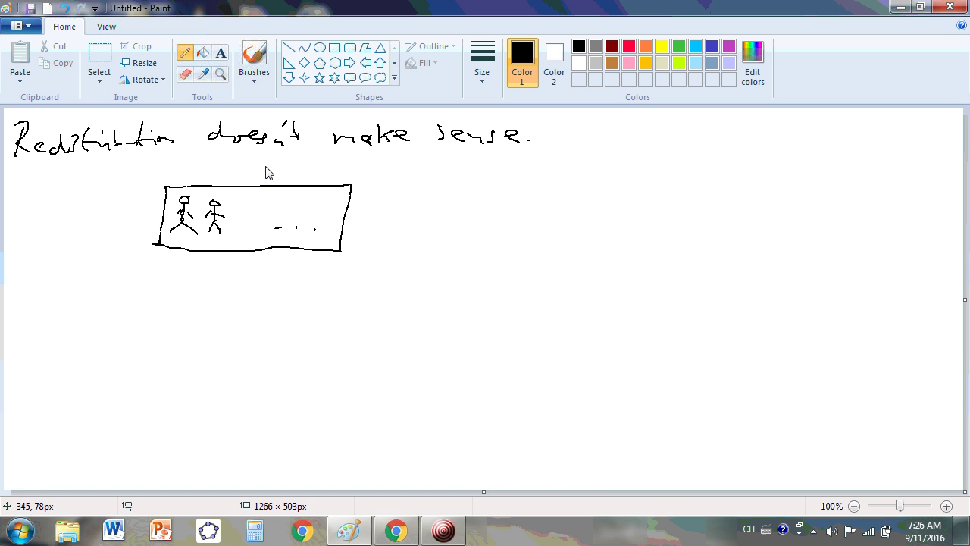
pyautogui.moveTo(264, 164)
pyautogui.mouseDown()
pyautogui.moveTo(264, 179)
pyautogui.moveTo(279, 166)
pyautogui.mouseUp()
pyautogui.moveTo(598, 201)
pyautogui.mouseDown()
pyautogui.moveTo(581, 206)
pyautogui.moveTo(582, 230)
pyautogui.moveTo(617, 221)
pyautogui.moveTo(611, 201)
pyautogui.mouseUp()
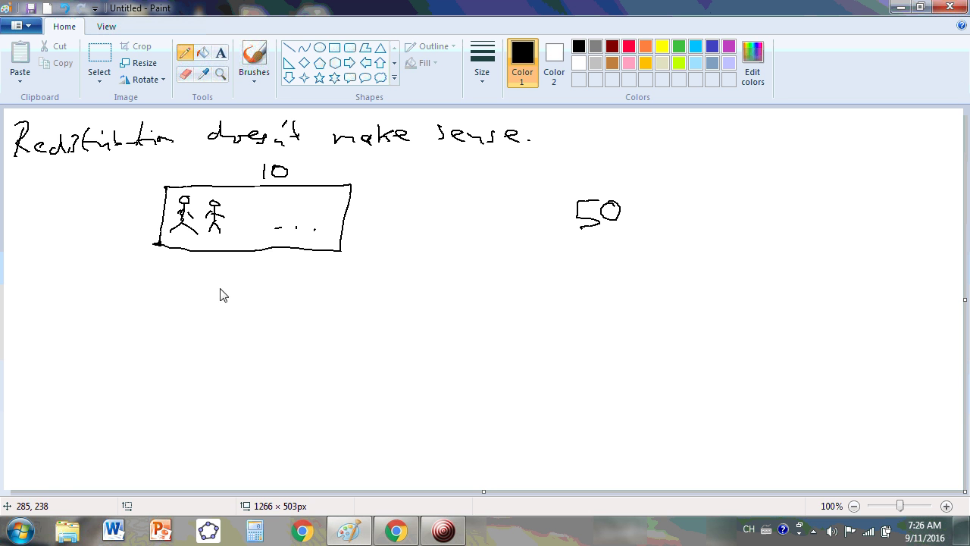
# Write the row of values under the box, brace the six 30s and total them 210
pyautogui.moveTo(212, 294); pyautogui.dragTo(213, 311)
pyautogui.moveTo(242, 301); pyautogui.dragTo(243, 302)
pyautogui.moveTo(269, 299)
pyautogui.mouseDown()
pyautogui.moveTo(277, 313)
pyautogui.moveTo(288, 302)
pyautogui.moveTo(457, 290)
pyautogui.moveTo(470, 300)
pyautogui.moveTo(547, 283)
pyautogui.moveTo(545, 291)
pyautogui.moveTo(562, 283)
pyautogui.moveTo(563, 294)
pyautogui.moveTo(604, 288)
pyautogui.mouseUp()
pyautogui.moveTo(616, 276)
pyautogui.mouseDown()
pyautogui.moveTo(665, 286)
pyautogui.moveTo(689, 278)
pyautogui.mouseUp()
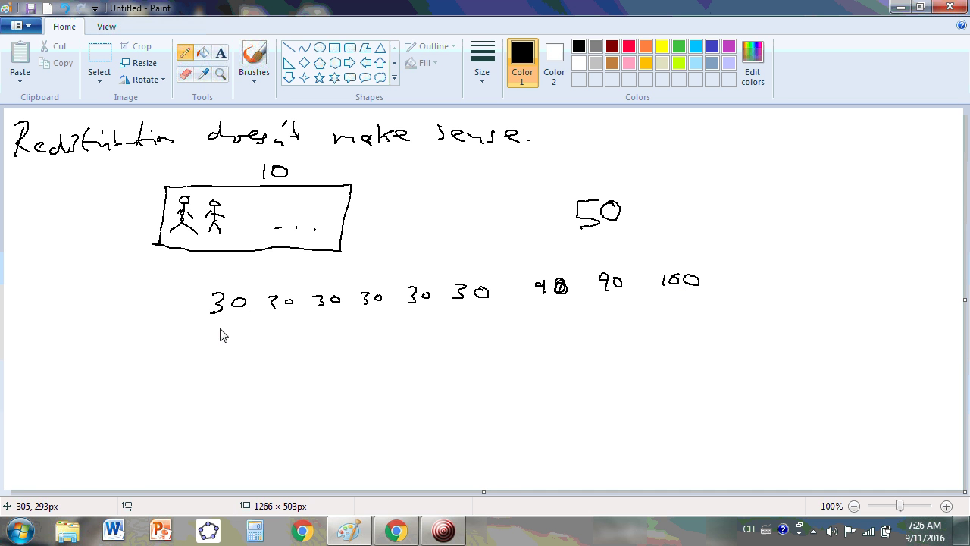
pyautogui.moveTo(206, 316)
pyautogui.mouseDown()
pyautogui.moveTo(285, 337)
pyautogui.moveTo(477, 327)
pyautogui.mouseUp()
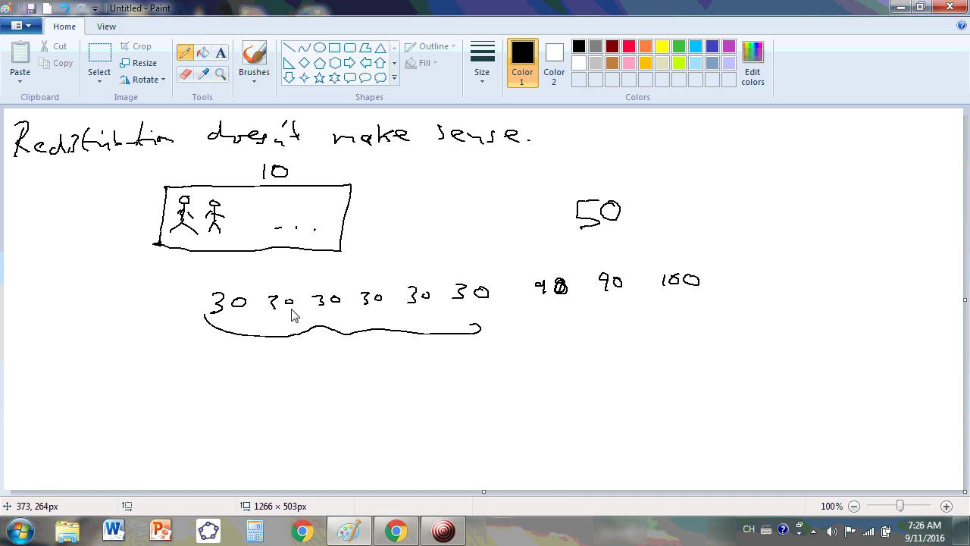
pyautogui.moveTo(344, 349)
pyautogui.mouseDown()
pyautogui.moveTo(372, 365)
pyautogui.moveTo(396, 354)
pyautogui.mouseUp()
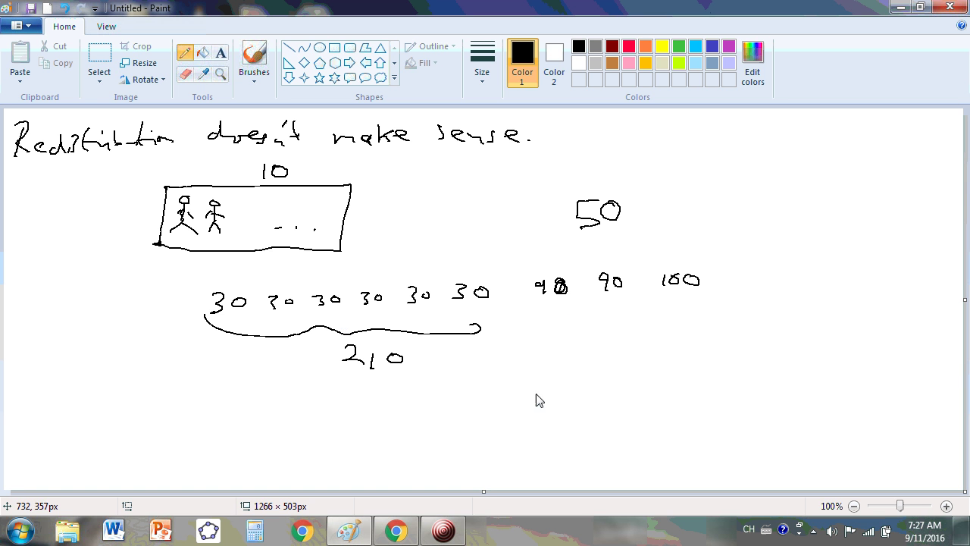
pyautogui.moveTo(483, 362)
pyautogui.mouseDown()
pyautogui.moveTo(482, 383)
pyautogui.moveTo(527, 371)
pyautogui.mouseUp()
pyautogui.moveTo(531, 368); pyautogui.dragTo(545, 369)
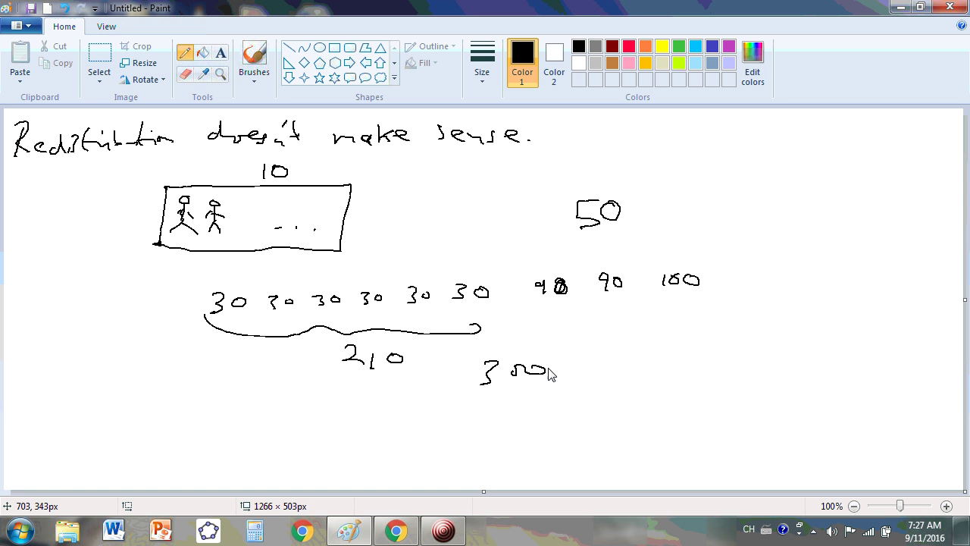
# Replace the 90 in the row with 100 and erase the 300 under 210
pyautogui.click(185, 73)
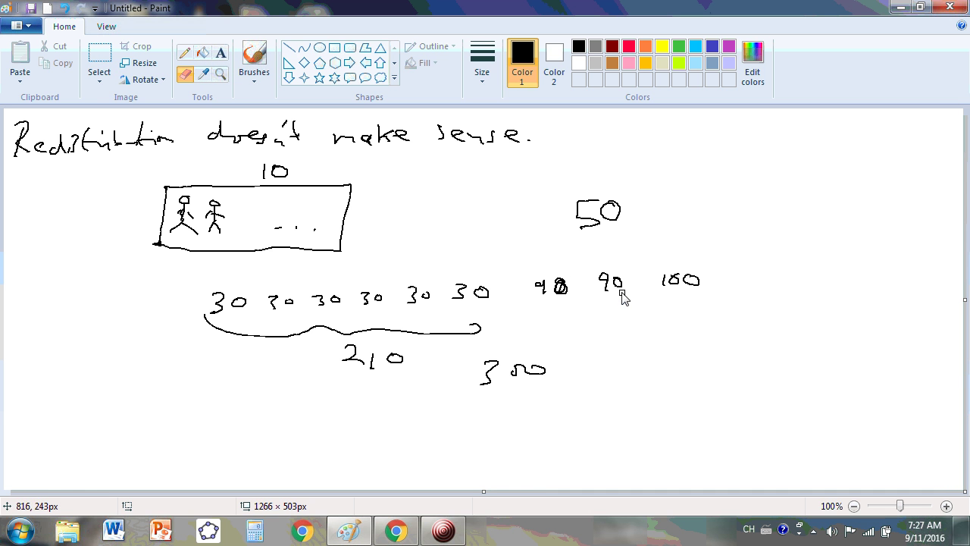
pyautogui.moveTo(624, 290)
pyautogui.mouseDown()
pyautogui.moveTo(610, 286)
pyautogui.moveTo(612, 299)
pyautogui.moveTo(605, 288)
pyautogui.mouseUp()
pyautogui.click(184, 52)
pyautogui.moveTo(620, 279)
pyautogui.mouseDown()
pyautogui.moveTo(623, 288)
pyautogui.moveTo(620, 279)
pyautogui.mouseUp()
pyautogui.moveTo(631, 278); pyautogui.dragTo(632, 280)
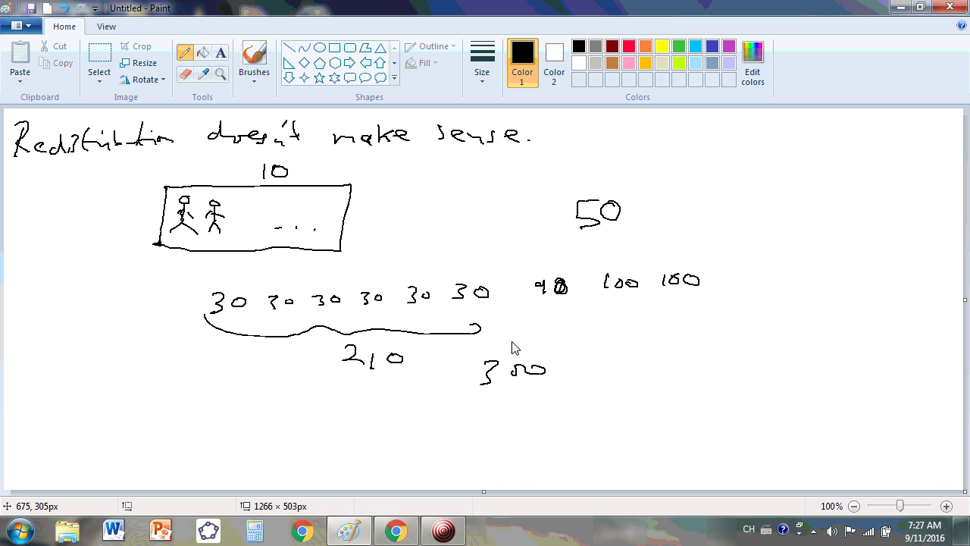
pyautogui.click(185, 73)
pyautogui.moveTo(498, 372)
pyautogui.mouseDown()
pyautogui.moveTo(527, 371)
pyautogui.moveTo(489, 384)
pyautogui.mouseUp()
pyautogui.click(184, 53)
# Brace the last three values as 290, combine into 500/10 = 50, and link it to the top 50
pyautogui.moveTo(530, 295); pyautogui.dragTo(680, 307)
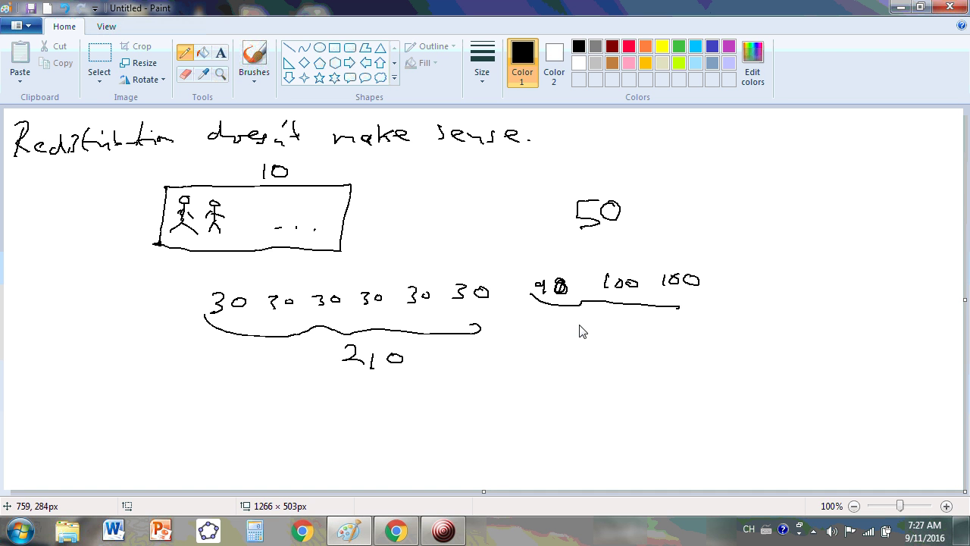
pyautogui.moveTo(569, 322)
pyautogui.mouseDown()
pyautogui.moveTo(584, 334)
pyautogui.moveTo(623, 323)
pyautogui.mouseUp()
pyautogui.moveTo(326, 352)
pyautogui.mouseDown()
pyautogui.moveTo(367, 382)
pyautogui.moveTo(623, 377)
pyautogui.moveTo(623, 365)
pyautogui.mouseUp()
pyautogui.moveTo(470, 398)
pyautogui.mouseDown()
pyautogui.moveTo(518, 403)
pyautogui.moveTo(485, 411)
pyautogui.moveTo(497, 438)
pyautogui.mouseUp()
pyautogui.click(521, 404)
pyautogui.moveTo(502, 429); pyautogui.dragTo(573, 410)
pyautogui.moveTo(496, 429)
pyautogui.mouseDown()
pyautogui.moveTo(514, 435)
pyautogui.moveTo(492, 437)
pyautogui.moveTo(510, 437)
pyautogui.mouseUp()
pyautogui.moveTo(598, 395)
pyautogui.mouseDown()
pyautogui.moveTo(608, 400)
pyautogui.moveTo(598, 416)
pyautogui.mouseUp()
pyautogui.moveTo(638, 405)
pyautogui.mouseDown()
pyautogui.moveTo(631, 413)
pyautogui.moveTo(642, 407)
pyautogui.mouseUp()
pyautogui.moveTo(649, 407)
pyautogui.mouseDown()
pyautogui.moveTo(745, 309)
pyautogui.moveTo(634, 247)
pyautogui.moveTo(619, 265)
pyautogui.moveTo(649, 241)
pyautogui.mouseUp()
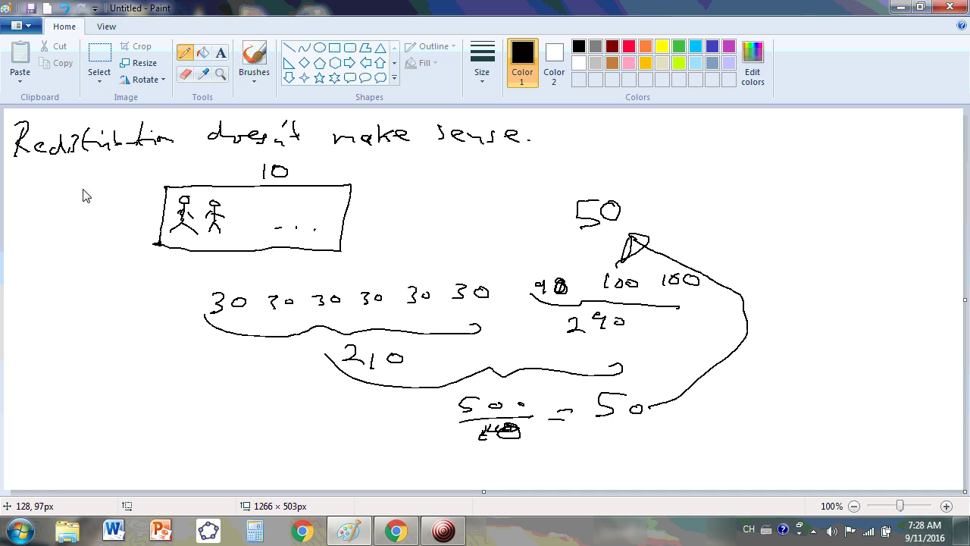
# Underline the whole heading in black, then begin a red circle around 'Redistribution'
pyautogui.moveTo(11, 175)
pyautogui.mouseDown()
pyautogui.moveTo(253, 157)
pyautogui.moveTo(539, 175)
pyautogui.moveTo(545, 132)
pyautogui.mouseUp()
pyautogui.click(632, 47)
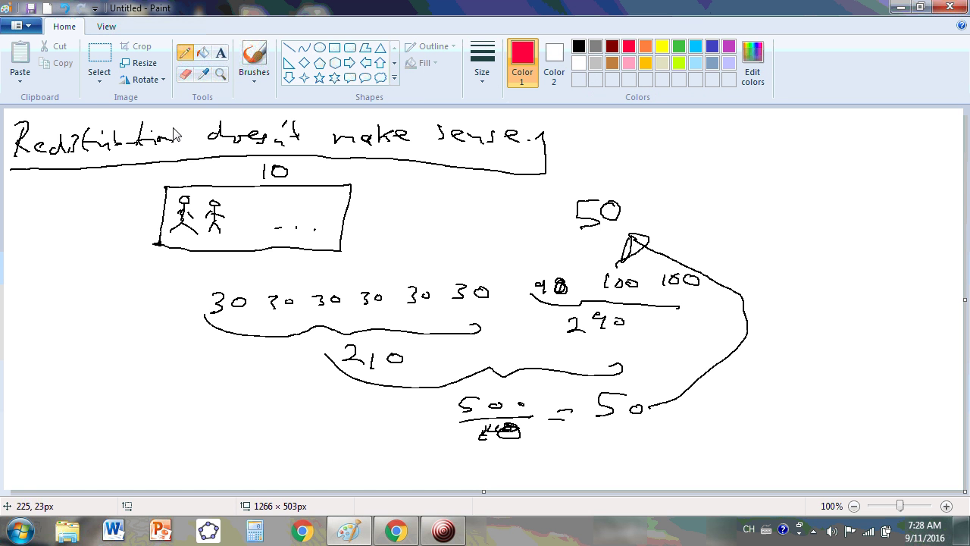
pyautogui.moveTo(176, 122)
pyautogui.mouseDown()
pyautogui.moveTo(29, 108)
pyautogui.moveTo(38, 117)
pyautogui.moveTo(114, 110)
pyautogui.moveTo(164, 119)
pyautogui.moveTo(177, 161)
pyautogui.moveTo(3, 172)
pyautogui.moveTo(9, 130)
pyautogui.moveTo(33, 112)
pyautogui.moveTo(30, 191)
pyautogui.moveTo(120, 179)
pyautogui.mouseUp()
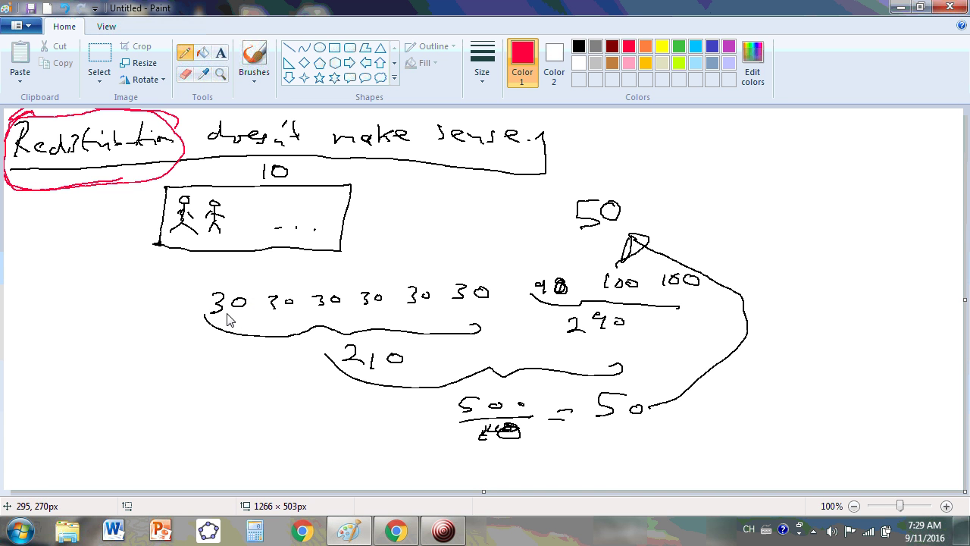
# Start a new blank picture, discarding the lesson page without saving
pyautogui.click(30, 28)
pyautogui.click(44, 51)
pyautogui.click(522, 269)
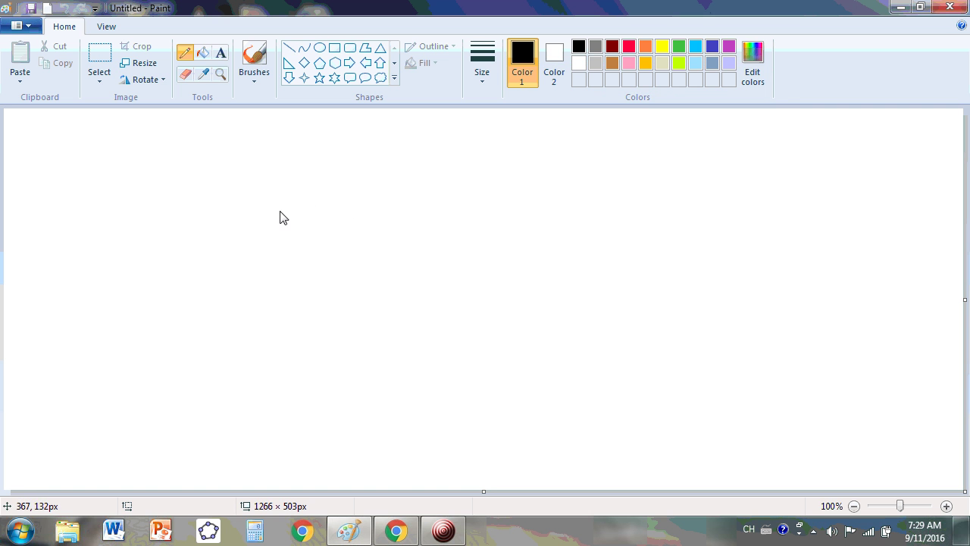
# Draw a rectangle and write 'Area' to its right
pyautogui.moveTo(290, 178); pyautogui.dragTo(284, 312)
pyautogui.moveTo(291, 178)
pyautogui.mouseDown()
pyautogui.moveTo(433, 184)
pyautogui.moveTo(515, 173)
pyautogui.moveTo(498, 302)
pyautogui.mouseUp()
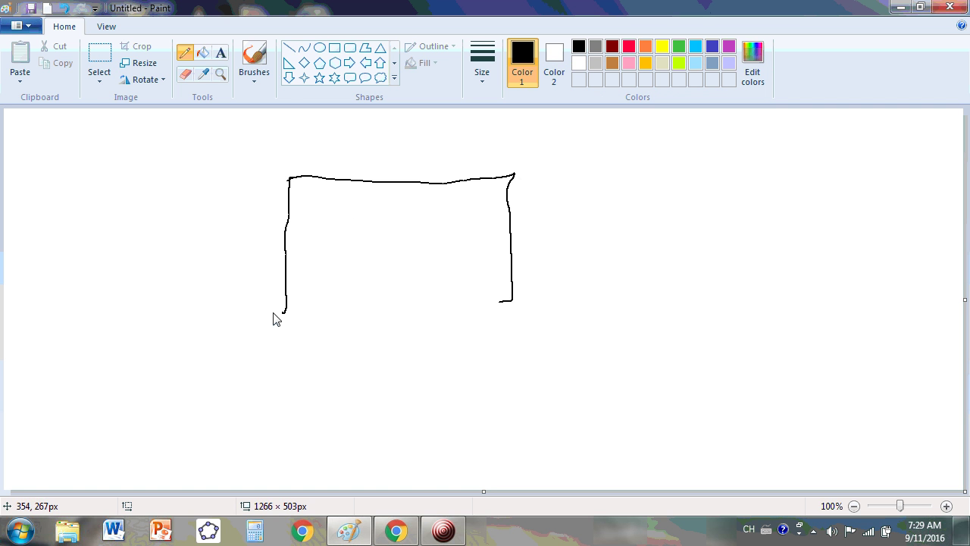
pyautogui.moveTo(283, 311); pyautogui.dragTo(516, 302)
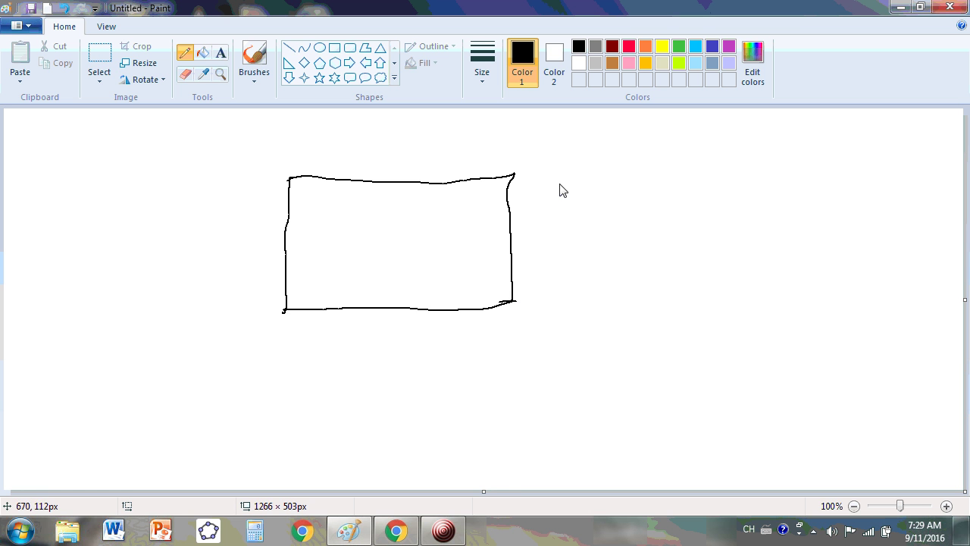
pyautogui.moveTo(666, 215)
pyautogui.mouseDown()
pyautogui.moveTo(669, 181)
pyautogui.moveTo(686, 209)
pyautogui.mouseUp()
pyautogui.moveTo(672, 199)
pyautogui.mouseDown()
pyautogui.moveTo(721, 198)
pyautogui.moveTo(746, 213)
pyautogui.mouseUp()
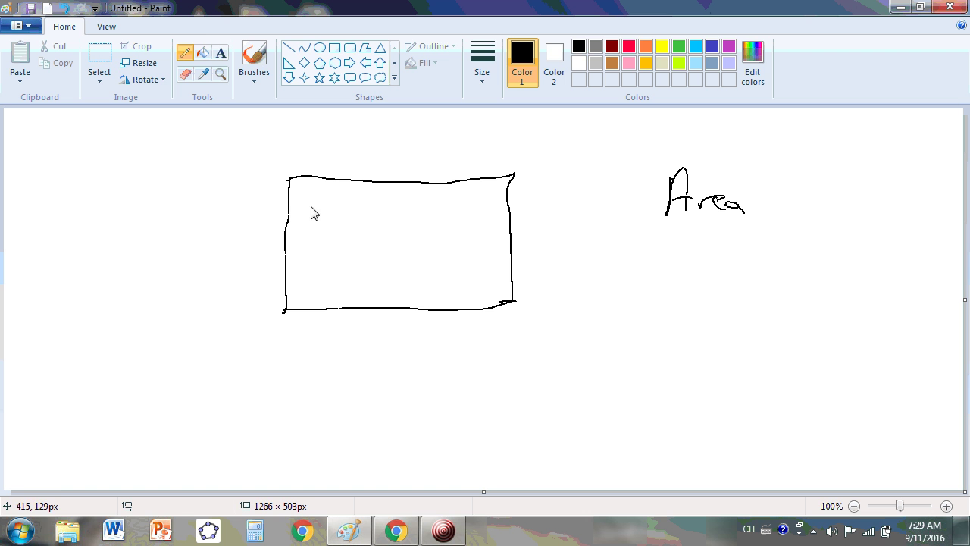
# Divide the rectangle into vertical strips and label its side k
pyautogui.moveTo(307, 181); pyautogui.dragTo(301, 307)
pyautogui.moveTo(326, 180); pyautogui.dragTo(325, 307)
pyautogui.moveTo(355, 184); pyautogui.dragTo(363, 304)
pyautogui.moveTo(382, 185); pyautogui.dragTo(392, 303)
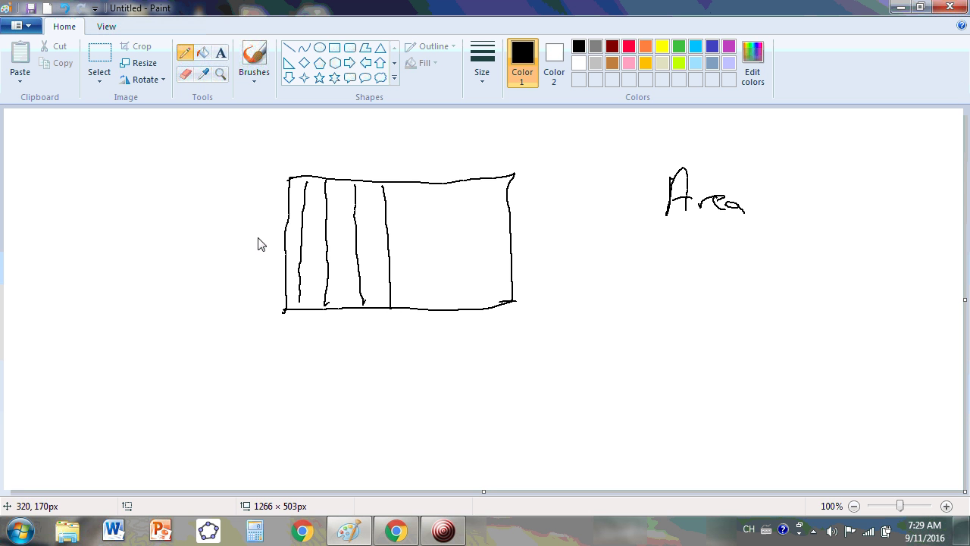
pyautogui.moveTo(243, 217)
pyautogui.mouseDown()
pyautogui.moveTo(244, 247)
pyautogui.moveTo(264, 243)
pyautogui.mouseUp()
pyautogui.moveTo(421, 185); pyautogui.dragTo(414, 293)
pyautogui.moveTo(455, 187)
pyautogui.mouseDown()
pyautogui.moveTo(445, 307)
pyautogui.moveTo(477, 270)
pyautogui.moveTo(473, 307)
pyautogui.mouseUp()
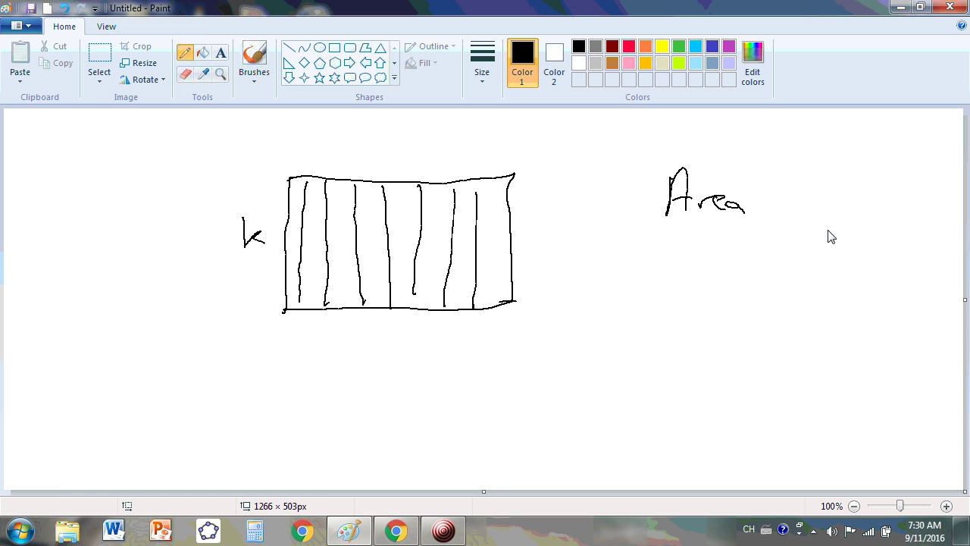
# Write Area = kn/h as a fraction and cross out n and h in red
pyautogui.moveTo(763, 194); pyautogui.dragTo(776, 193)
pyautogui.moveTo(763, 204)
pyautogui.mouseDown()
pyautogui.moveTo(879, 191)
pyautogui.moveTo(863, 229)
pyautogui.mouseUp()
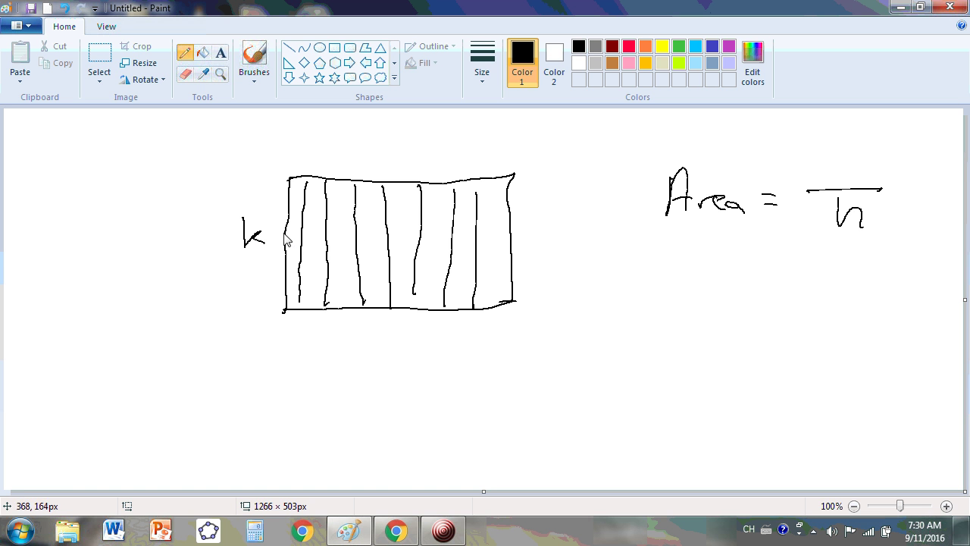
pyautogui.moveTo(823, 154)
pyautogui.mouseDown()
pyautogui.moveTo(817, 180)
pyautogui.moveTo(826, 171)
pyautogui.moveTo(868, 175)
pyautogui.mouseUp()
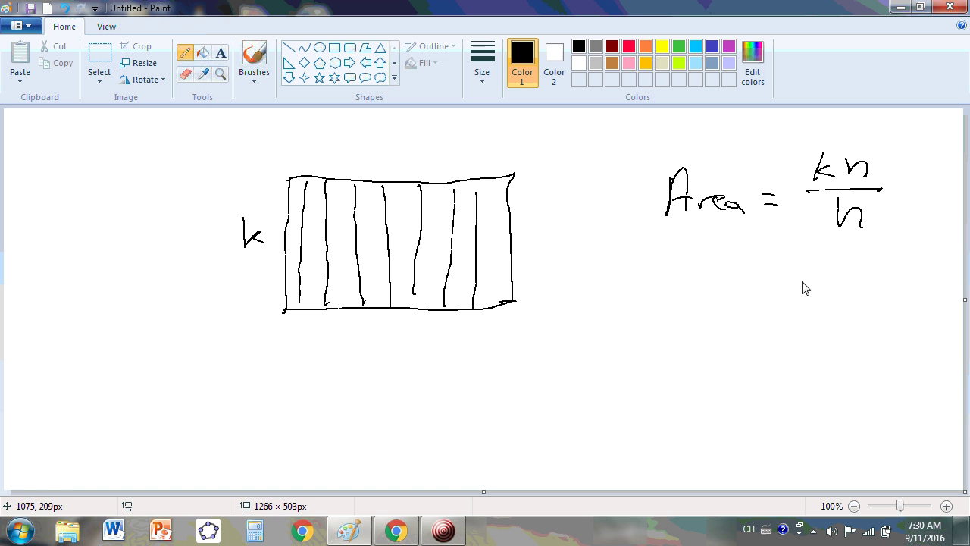
pyautogui.moveTo(777, 259); pyautogui.dragTo(795, 258)
pyautogui.moveTo(777, 270); pyautogui.dragTo(796, 269)
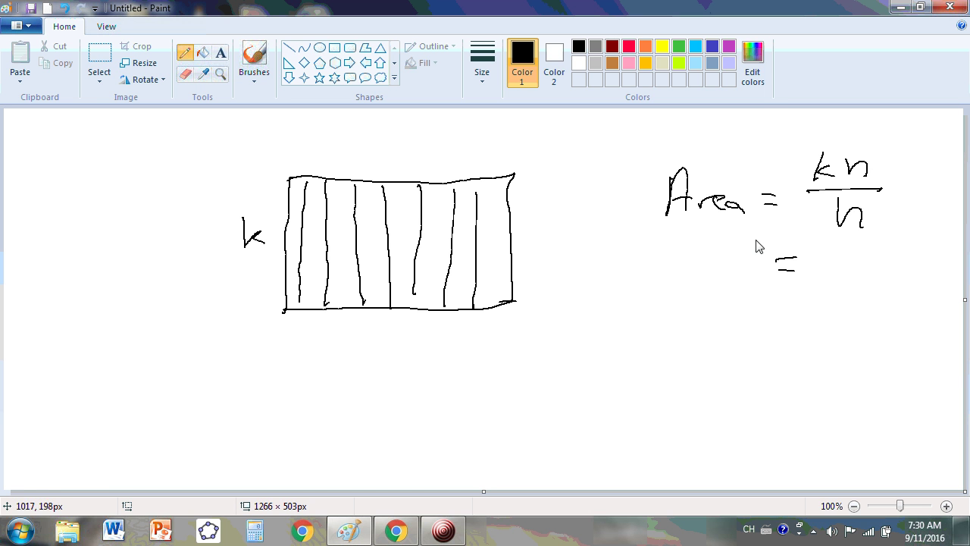
pyautogui.click(629, 47)
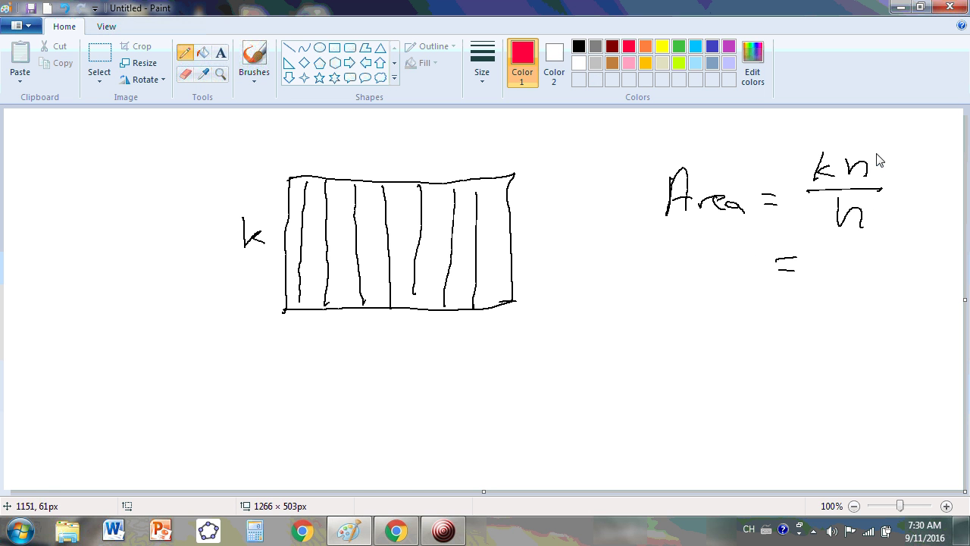
pyautogui.moveTo(877, 155)
pyautogui.mouseDown()
pyautogui.moveTo(848, 180)
pyautogui.moveTo(811, 271)
pyautogui.moveTo(814, 260)
pyautogui.moveTo(830, 269)
pyautogui.mouseUp()
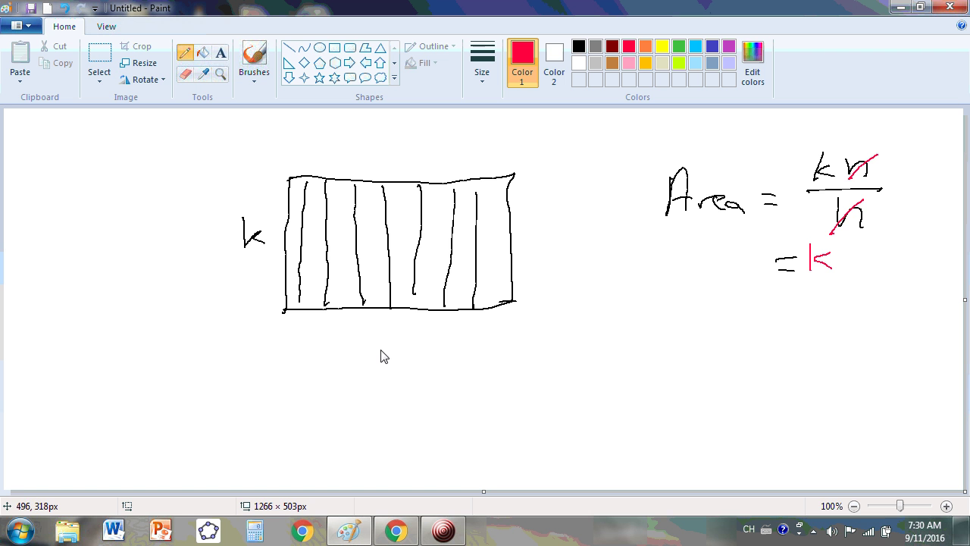
# Label the rectangle's base ℓ and draw six red rows across it
pyautogui.moveTo(382, 349)
pyautogui.mouseDown()
pyautogui.moveTo(398, 310)
pyautogui.moveTo(413, 349)
pyautogui.mouseUp()
pyautogui.moveTo(283, 289); pyautogui.dragTo(505, 291)
pyautogui.moveTo(281, 265); pyautogui.dragTo(500, 265)
pyautogui.moveTo(291, 245); pyautogui.dragTo(494, 245)
pyautogui.moveTo(302, 221); pyautogui.dragTo(493, 230)
pyautogui.moveTo(300, 205); pyautogui.dragTo(506, 206)
pyautogui.moveTo(314, 194); pyautogui.dragTo(470, 203)
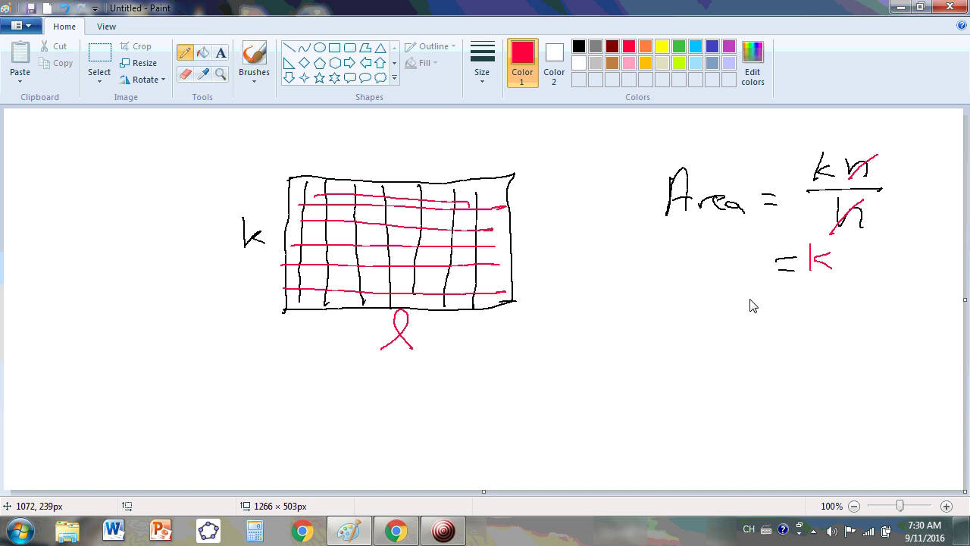
# Write 'Area = k × ℓ' below the formula
pyautogui.moveTo(589, 347)
pyautogui.mouseDown()
pyautogui.moveTo(616, 346)
pyautogui.moveTo(623, 334)
pyautogui.mouseUp()
pyautogui.moveTo(633, 345)
pyautogui.mouseDown()
pyautogui.moveTo(648, 335)
pyautogui.moveTo(679, 342)
pyautogui.mouseUp()
pyautogui.moveTo(690, 325); pyautogui.dragTo(707, 323)
pyautogui.moveTo(689, 331)
pyautogui.mouseDown()
pyautogui.moveTo(725, 334)
pyautogui.moveTo(749, 318)
pyautogui.moveTo(756, 331)
pyautogui.moveTo(783, 333)
pyautogui.mouseUp()
pyautogui.moveTo(785, 317)
pyautogui.mouseDown()
pyautogui.moveTo(726, 332)
pyautogui.moveTo(817, 335)
pyautogui.mouseUp()
pyautogui.click(832, 343)
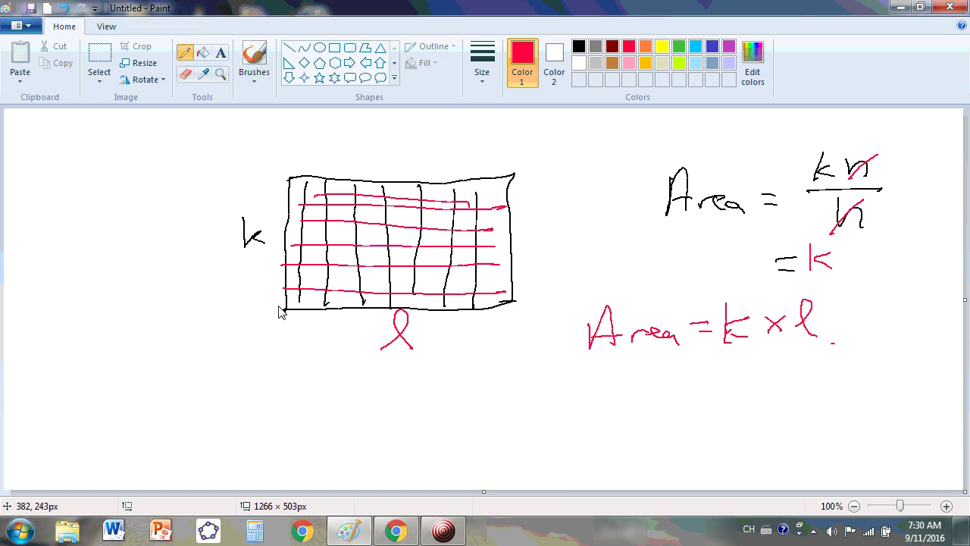
# Draw red axes, a curve above the horizontal axis, and two vertical interval bounds
pyautogui.moveTo(118, 418); pyautogui.dragTo(296, 416)
pyautogui.moveTo(144, 316); pyautogui.dragTo(145, 446)
pyautogui.moveTo(167, 392)
pyautogui.mouseDown()
pyautogui.moveTo(215, 338)
pyautogui.moveTo(235, 361)
pyautogui.moveTo(269, 364)
pyautogui.mouseUp()
pyautogui.moveTo(178, 345); pyautogui.dragTo(185, 419)
pyautogui.moveTo(245, 365); pyautogui.dragTo(245, 418)
# Shade and cross-hatch the area under the curve between the bounds
pyautogui.moveTo(201, 347); pyautogui.dragTo(178, 391)
pyautogui.moveTo(214, 363)
pyautogui.mouseDown()
pyautogui.moveTo(193, 400)
pyautogui.moveTo(200, 392)
pyautogui.mouseUp()
pyautogui.moveTo(237, 372)
pyautogui.mouseDown()
pyautogui.moveTo(217, 404)
pyautogui.moveTo(190, 414)
pyautogui.mouseUp()
pyautogui.moveTo(198, 370)
pyautogui.mouseDown()
pyautogui.moveTo(186, 386)
pyautogui.moveTo(222, 404)
pyautogui.mouseUp()
pyautogui.moveTo(191, 350)
pyautogui.mouseDown()
pyautogui.moveTo(227, 385)
pyautogui.moveTo(226, 371)
pyautogui.moveTo(180, 386)
pyautogui.mouseUp()
pyautogui.moveTo(216, 420)
pyautogui.mouseDown()
pyautogui.moveTo(178, 412)
pyautogui.moveTo(225, 388)
pyautogui.moveTo(226, 360)
pyautogui.moveTo(211, 354)
pyautogui.moveTo(194, 372)
pyautogui.moveTo(210, 406)
pyautogui.moveTo(234, 390)
pyautogui.moveTo(211, 378)
pyautogui.moveTo(227, 396)
pyautogui.mouseUp()
pyautogui.click(176, 390)
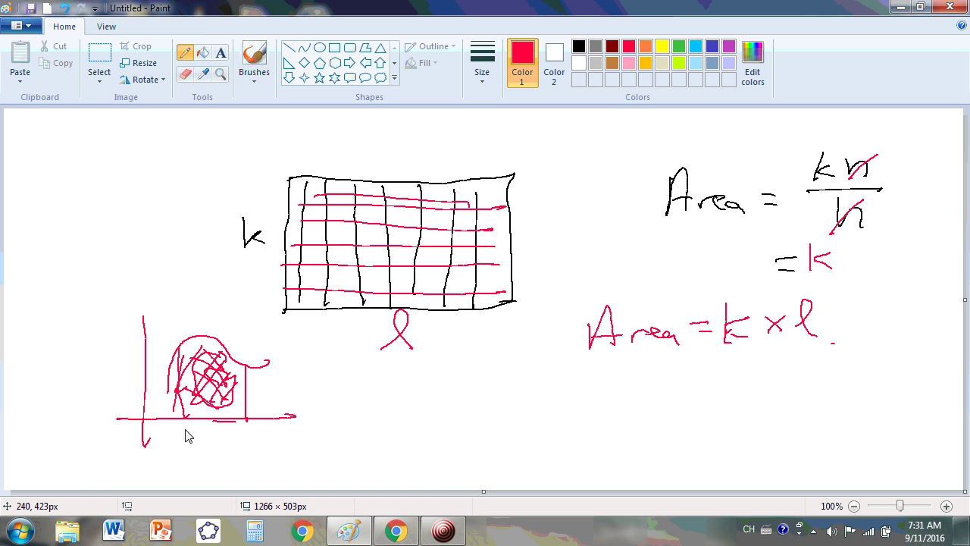
# Bracket the interval, label it 'interval' below the axis, and overhatch the area in blue
pyautogui.moveTo(188, 424)
pyautogui.mouseDown()
pyautogui.moveTo(208, 435)
pyautogui.moveTo(260, 429)
pyautogui.mouseUp()
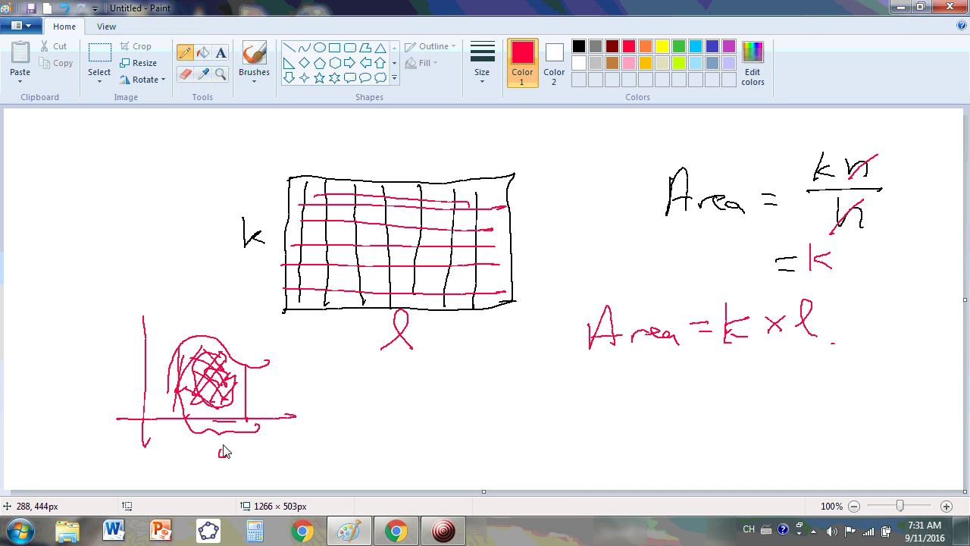
pyautogui.moveTo(225, 455)
pyautogui.mouseDown()
pyautogui.moveTo(253, 442)
pyautogui.moveTo(313, 438)
pyautogui.mouseUp()
pyautogui.moveTo(211, 375)
pyautogui.mouseDown()
pyautogui.moveTo(203, 401)
pyautogui.moveTo(233, 408)
pyautogui.moveTo(188, 339)
pyautogui.moveTo(199, 411)
pyautogui.moveTo(208, 339)
pyautogui.moveTo(215, 385)
pyautogui.moveTo(227, 377)
pyautogui.moveTo(221, 398)
pyautogui.moveTo(241, 403)
pyautogui.moveTo(242, 384)
pyautogui.moveTo(205, 370)
pyautogui.mouseUp()
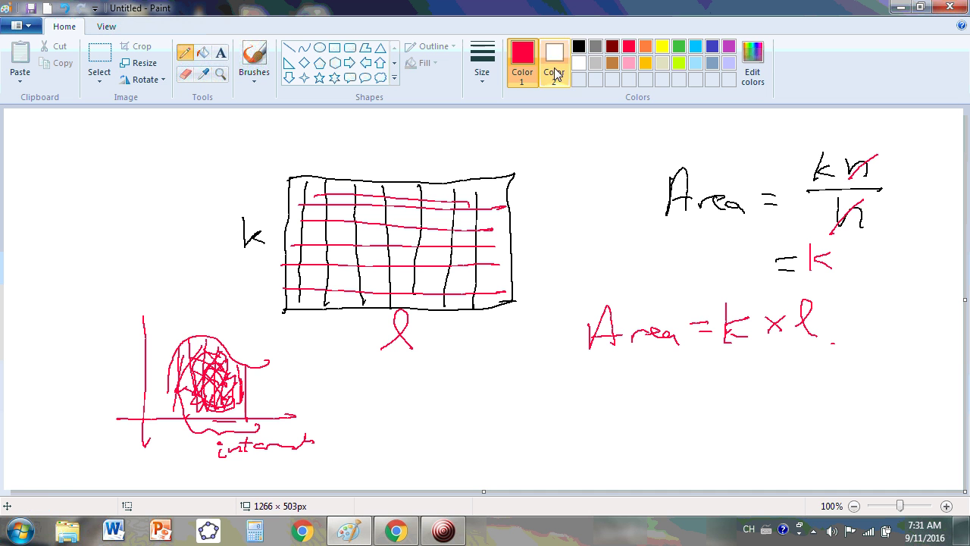
pyautogui.click(712, 48)
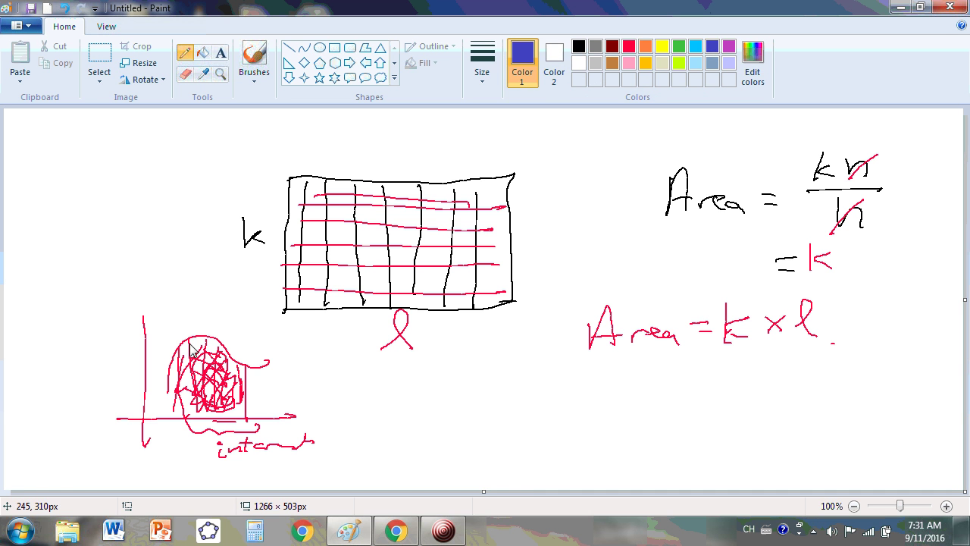
pyautogui.moveTo(193, 348)
pyautogui.mouseDown()
pyautogui.moveTo(186, 407)
pyautogui.moveTo(209, 348)
pyautogui.moveTo(224, 361)
pyautogui.moveTo(220, 397)
pyautogui.moveTo(224, 383)
pyautogui.moveTo(243, 400)
pyautogui.mouseUp()
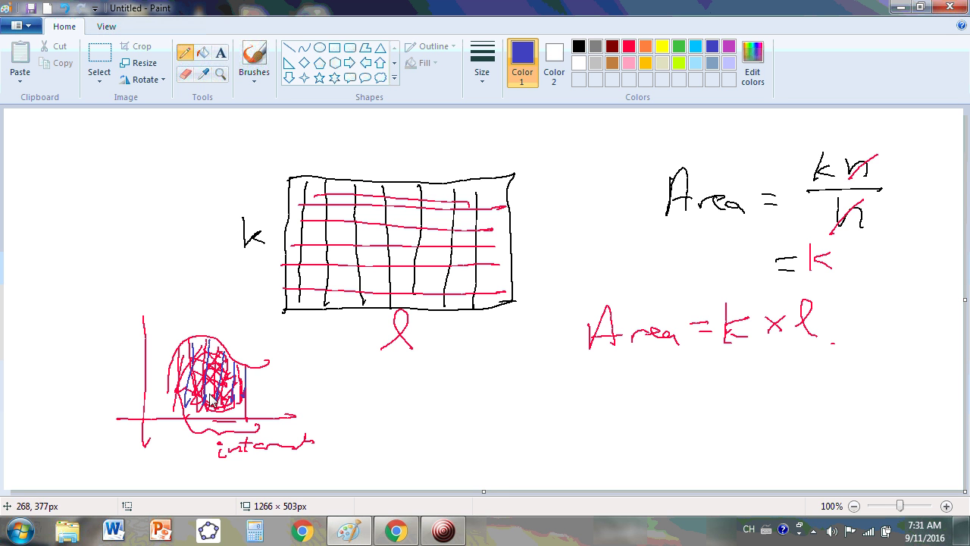
# Write 'MVT' in blue below the ℓ label and circle it
pyautogui.moveTo(405, 410)
pyautogui.mouseDown()
pyautogui.moveTo(413, 379)
pyautogui.moveTo(430, 414)
pyautogui.mouseUp()
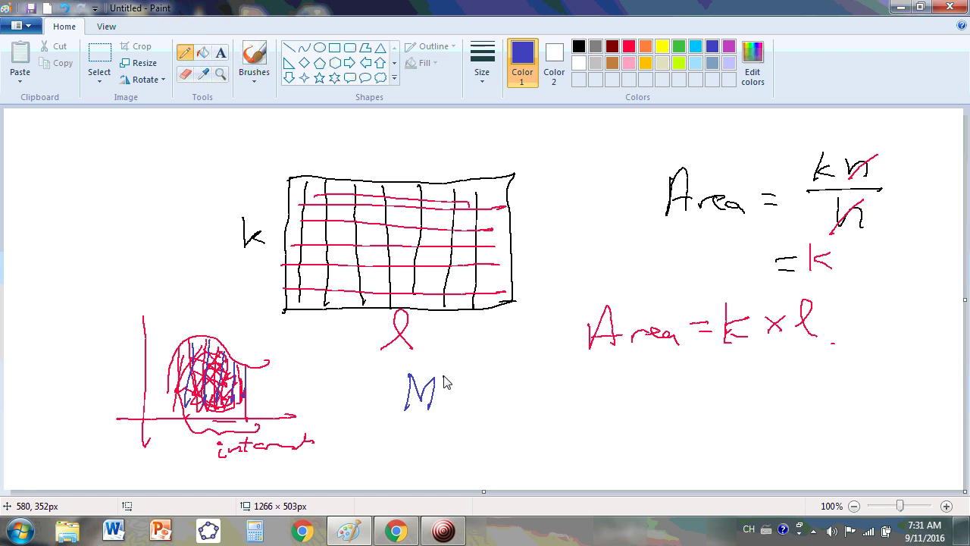
pyautogui.moveTo(445, 373)
pyautogui.mouseDown()
pyautogui.moveTo(458, 400)
pyautogui.moveTo(496, 367)
pyautogui.moveTo(483, 406)
pyautogui.mouseUp()
pyautogui.moveTo(392, 391)
pyautogui.mouseDown()
pyautogui.moveTo(452, 364)
pyautogui.moveTo(507, 407)
pyautogui.moveTo(396, 437)
pyautogui.moveTo(403, 375)
pyautogui.mouseUp()
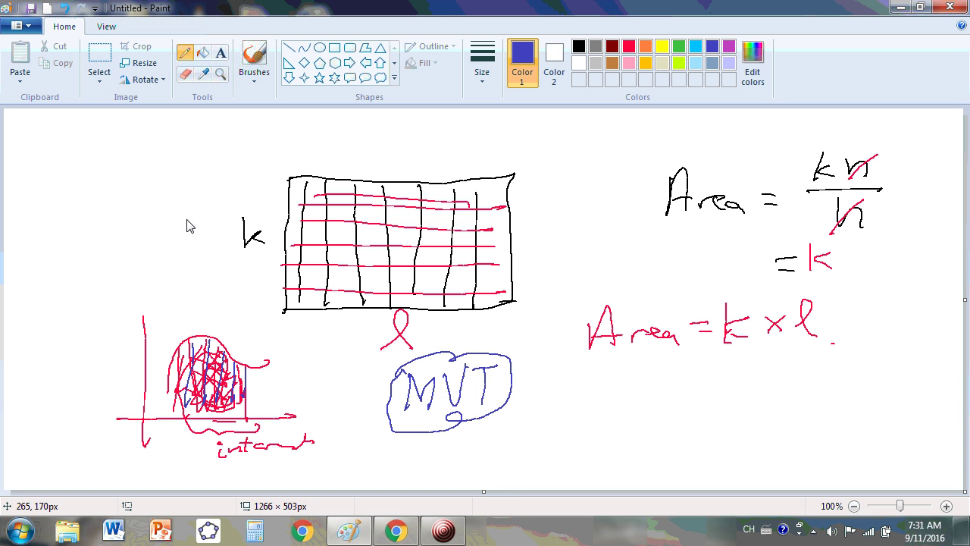
# Sketch a top-left graph with a curve, a tangent at its peak, and a dotted drop to point c
pyautogui.moveTo(78, 143); pyautogui.dragTo(78, 246)
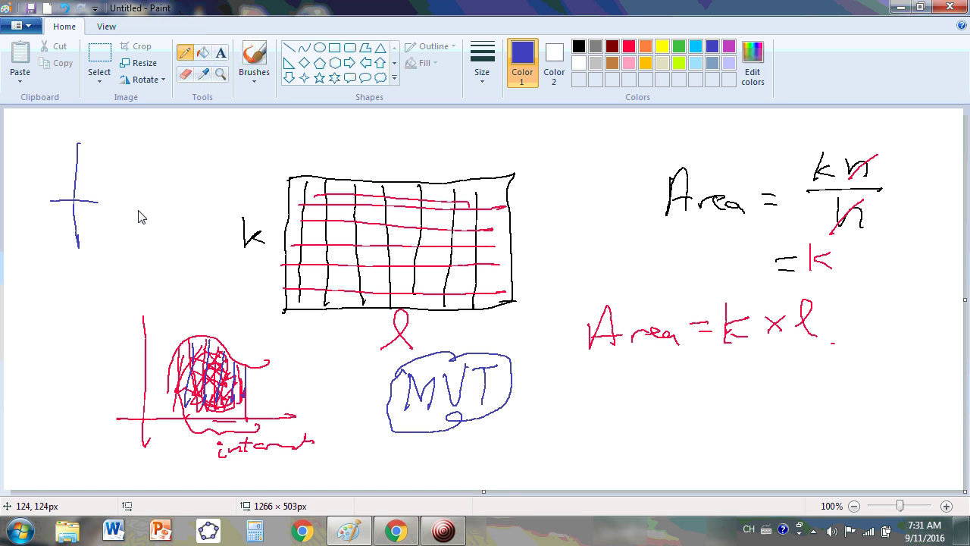
pyautogui.moveTo(180, 160)
pyautogui.mouseDown()
pyautogui.moveTo(102, 175)
pyautogui.moveTo(92, 166)
pyautogui.moveTo(160, 154)
pyautogui.mouseUp()
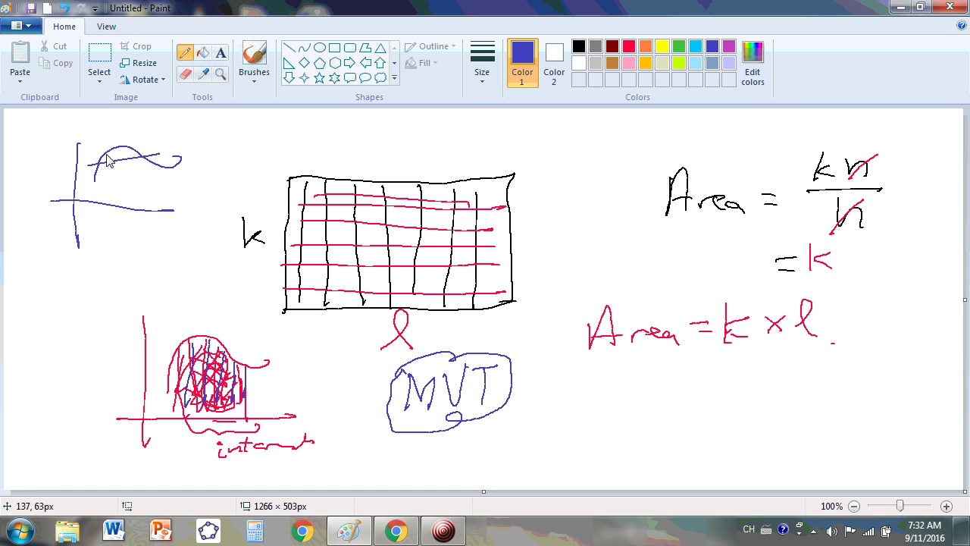
pyautogui.moveTo(88, 151); pyautogui.dragTo(142, 141)
pyautogui.moveTo(114, 174); pyautogui.dragTo(115, 178)
pyautogui.moveTo(116, 181); pyautogui.dragTo(117, 184)
pyautogui.moveTo(117, 188); pyautogui.dragTo(117, 191)
pyautogui.moveTo(118, 194); pyautogui.dragTo(119, 197)
pyautogui.moveTo(118, 200); pyautogui.dragTo(119, 203)
pyautogui.moveTo(126, 215); pyautogui.dragTo(125, 224)
# Write f'(c) = (f(b) − f(a))/(b − a) beneath it and circle the tangent graph
pyautogui.moveTo(47, 260)
pyautogui.mouseDown()
pyautogui.moveTo(57, 285)
pyautogui.moveTo(77, 288)
pyautogui.moveTo(112, 285)
pyautogui.moveTo(131, 254)
pyautogui.moveTo(146, 252)
pyautogui.moveTo(152, 267)
pyautogui.mouseUp()
pyautogui.moveTo(157, 261)
pyautogui.mouseDown()
pyautogui.moveTo(184, 250)
pyautogui.moveTo(174, 263)
pyautogui.moveTo(209, 265)
pyautogui.mouseUp()
pyautogui.moveTo(123, 280)
pyautogui.mouseDown()
pyautogui.moveTo(197, 271)
pyautogui.moveTo(154, 299)
pyautogui.mouseUp()
pyautogui.moveTo(160, 293); pyautogui.dragTo(196, 297)
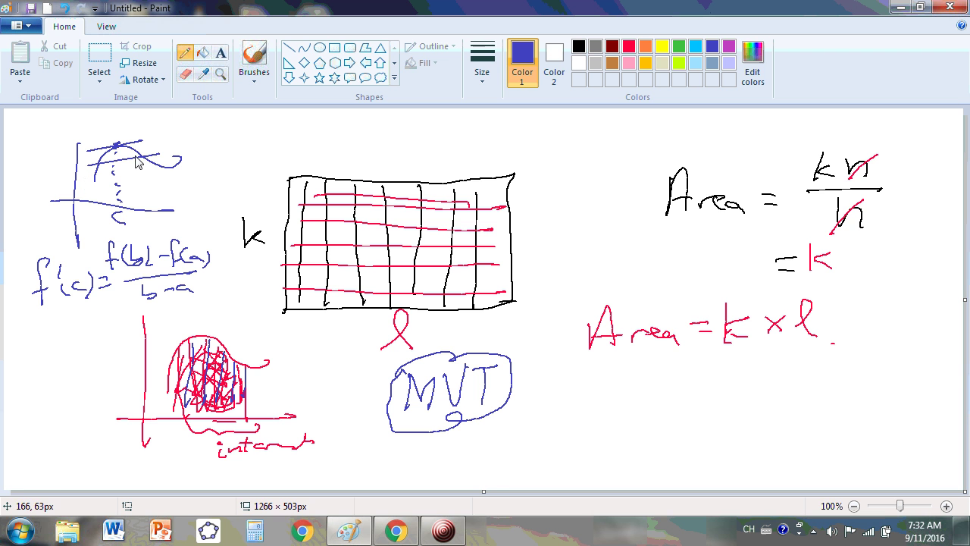
pyautogui.moveTo(147, 144)
pyautogui.mouseDown()
pyautogui.moveTo(91, 134)
pyautogui.moveTo(98, 227)
pyautogui.moveTo(131, 151)
pyautogui.mouseUp()
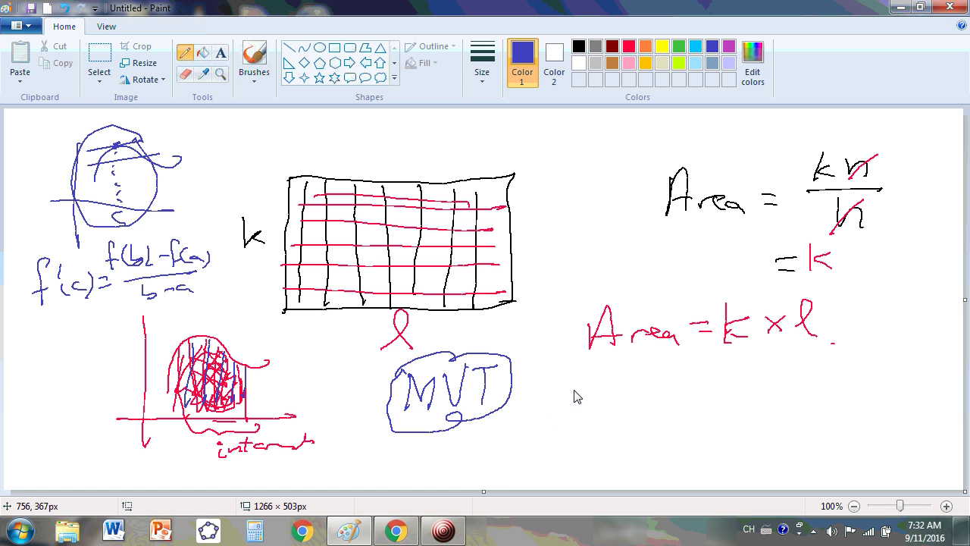
# Add blue strokes pointing at the red graph and a hooked arrow from MVT
pyautogui.moveTo(236, 358)
pyautogui.mouseDown()
pyautogui.moveTo(247, 334)
pyautogui.moveTo(235, 371)
pyautogui.mouseUp()
pyautogui.moveTo(205, 406)
pyautogui.mouseDown()
pyautogui.moveTo(213, 357)
pyautogui.moveTo(216, 392)
pyautogui.moveTo(242, 403)
pyautogui.mouseUp()
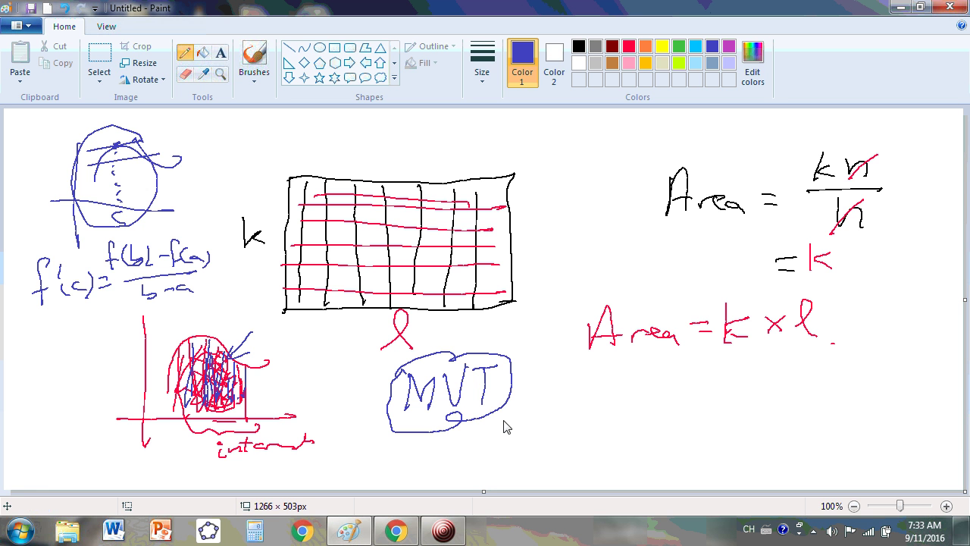
pyautogui.moveTo(500, 392)
pyautogui.mouseDown()
pyautogui.moveTo(536, 395)
pyautogui.moveTo(519, 411)
pyautogui.mouseUp()
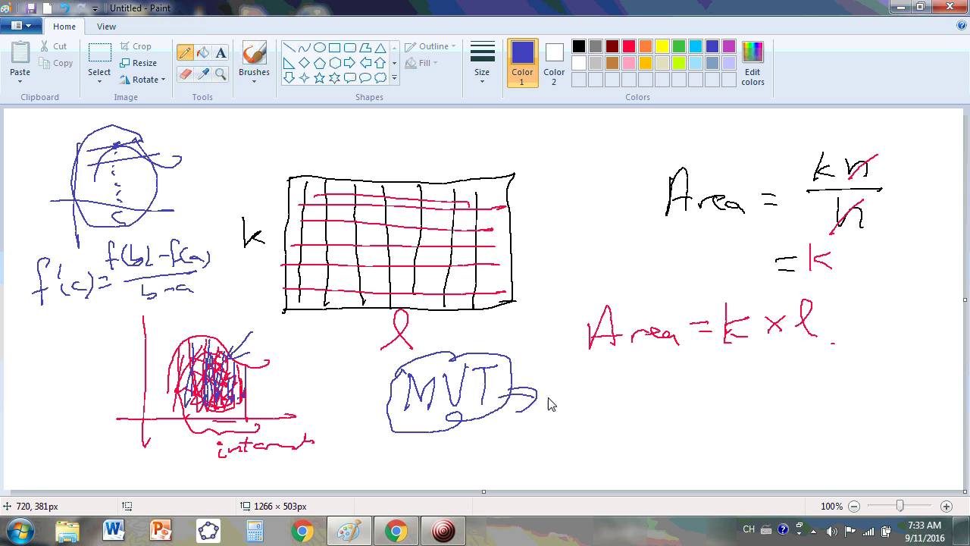
# Sketch a hatched cone right of MVT and write 'Plate number' and 'Solid' above the grid
pyautogui.moveTo(616, 371); pyautogui.dragTo(611, 433)
pyautogui.moveTo(611, 409)
pyautogui.mouseDown()
pyautogui.moveTo(659, 396)
pyautogui.moveTo(606, 406)
pyautogui.moveTo(680, 398)
pyautogui.moveTo(671, 374)
pyautogui.moveTo(672, 431)
pyautogui.mouseUp()
pyautogui.moveTo(664, 388); pyautogui.dragTo(653, 422)
pyautogui.moveTo(642, 389)
pyautogui.mouseDown()
pyautogui.moveTo(648, 416)
pyautogui.moveTo(640, 407)
pyautogui.moveTo(649, 404)
pyautogui.moveTo(659, 422)
pyautogui.moveTo(647, 405)
pyautogui.moveTo(675, 399)
pyautogui.moveTo(643, 418)
pyautogui.mouseUp()
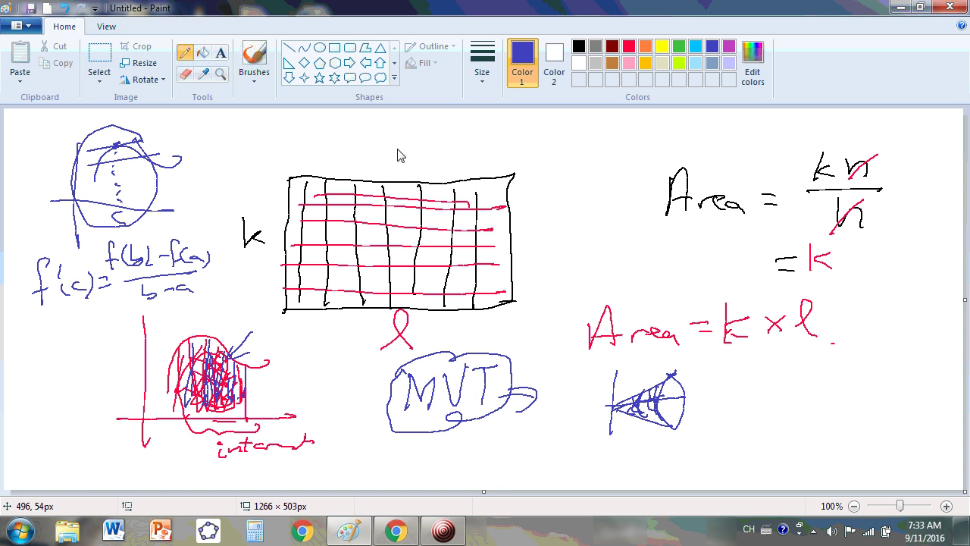
pyautogui.moveTo(363, 129)
pyautogui.mouseDown()
pyautogui.moveTo(395, 133)
pyautogui.moveTo(408, 147)
pyautogui.moveTo(526, 131)
pyautogui.mouseUp()
pyautogui.moveTo(391, 147)
pyautogui.mouseDown()
pyautogui.moveTo(443, 168)
pyautogui.moveTo(499, 153)
pyautogui.moveTo(576, 159)
pyautogui.mouseUp()
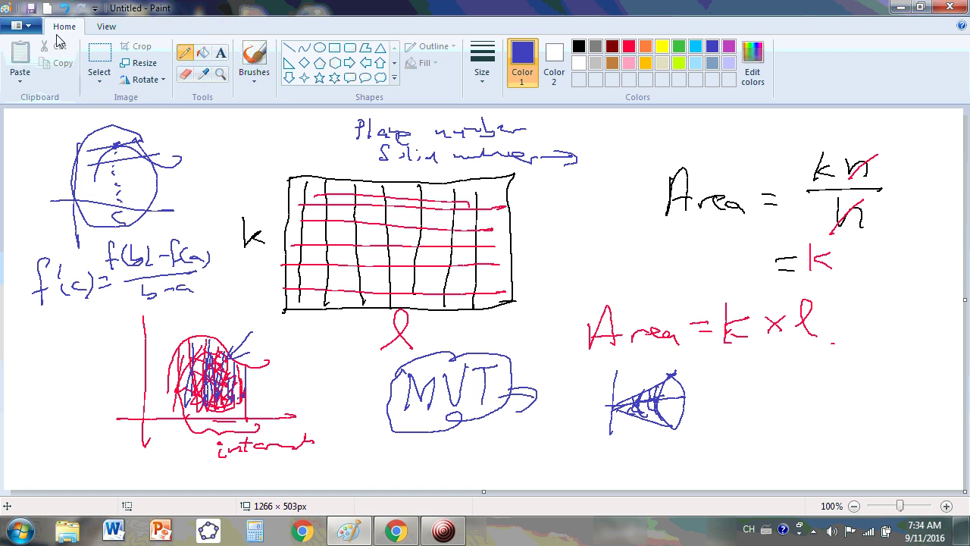
# Start a new blank picture, discarding the old drawing without saving
pyautogui.click(33, 30)
pyautogui.click(50, 53)
pyautogui.click(514, 265)
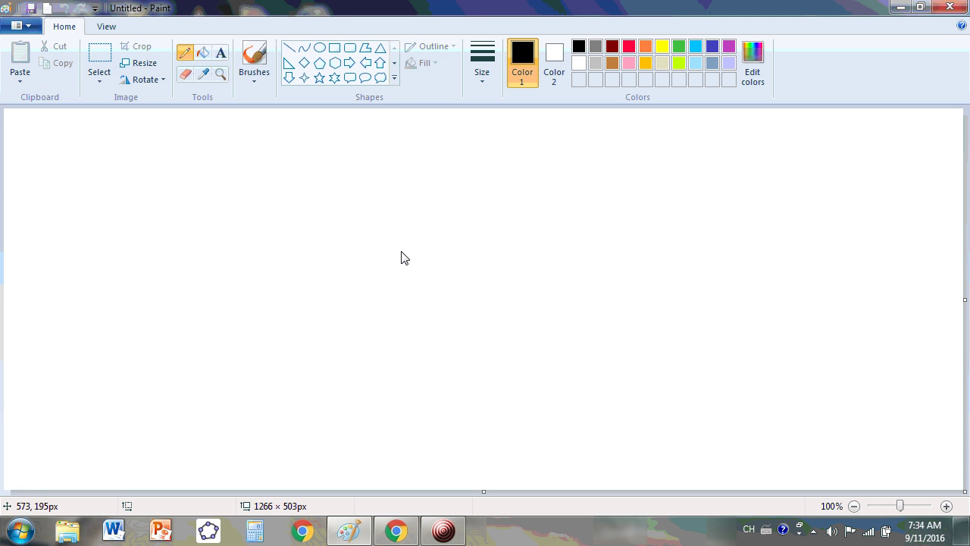
# Write '1. Useful?' with 'Redistribution makes sense.' to its right
pyautogui.moveTo(157, 168)
pyautogui.mouseDown()
pyautogui.moveTo(162, 194)
pyautogui.moveTo(153, 182)
pyautogui.mouseUp()
pyautogui.click(173, 196)
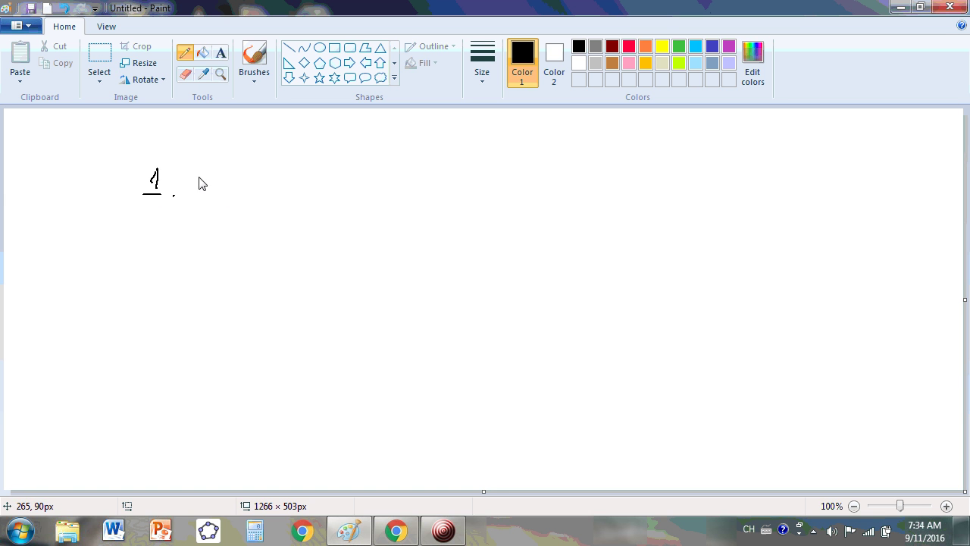
pyautogui.moveTo(214, 164)
pyautogui.mouseDown()
pyautogui.moveTo(260, 181)
pyautogui.moveTo(281, 158)
pyautogui.moveTo(285, 185)
pyautogui.moveTo(301, 182)
pyautogui.mouseUp()
pyautogui.moveTo(307, 155)
pyautogui.mouseDown()
pyautogui.moveTo(310, 181)
pyautogui.moveTo(329, 171)
pyautogui.mouseUp()
pyautogui.click(327, 178)
pyautogui.moveTo(414, 142)
pyautogui.mouseDown()
pyautogui.moveTo(414, 171)
pyautogui.moveTo(489, 172)
pyautogui.moveTo(509, 155)
pyautogui.moveTo(532, 162)
pyautogui.moveTo(588, 150)
pyautogui.moveTo(688, 164)
pyautogui.moveTo(735, 156)
pyautogui.moveTo(785, 174)
pyautogui.moveTo(829, 169)
pyautogui.mouseUp()
pyautogui.click(838, 173)
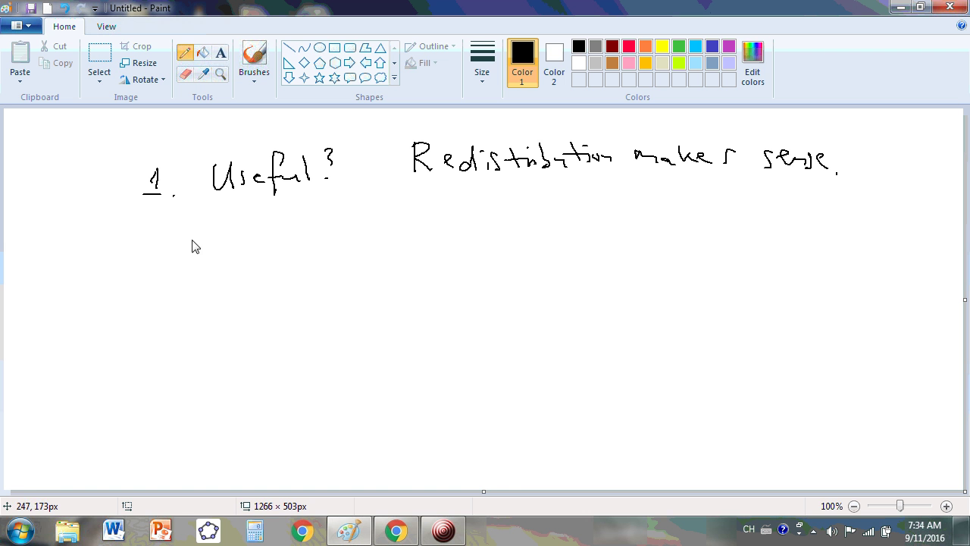
# Write '2. Useless?' and link 'DOES NOT' to the redistribution phrase with a curve
pyautogui.moveTo(155, 228)
pyautogui.mouseDown()
pyautogui.moveTo(163, 256)
pyautogui.moveTo(248, 220)
pyautogui.moveTo(265, 244)
pyautogui.moveTo(356, 229)
pyautogui.mouseUp()
pyautogui.click(356, 236)
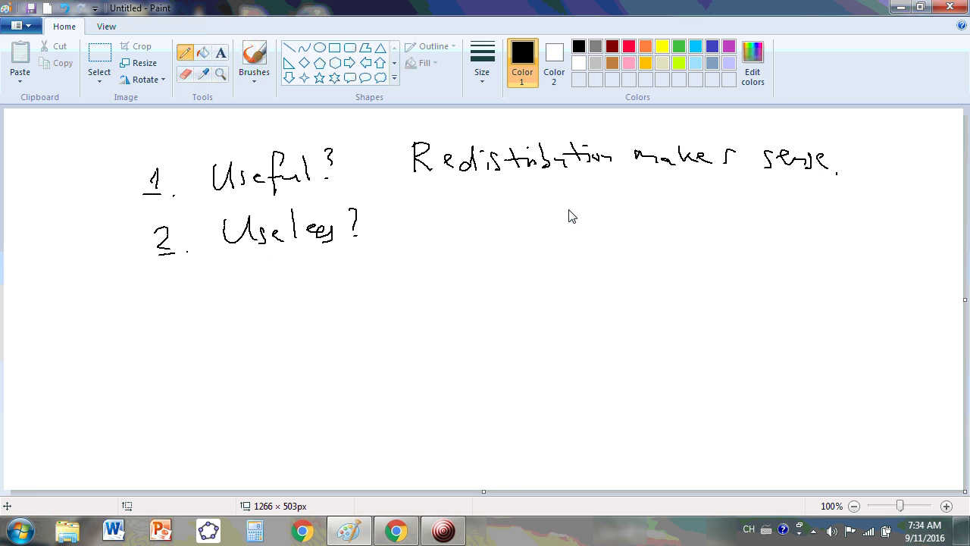
pyautogui.moveTo(391, 139)
pyautogui.mouseDown()
pyautogui.moveTo(502, 191)
pyautogui.moveTo(574, 185)
pyautogui.moveTo(813, 216)
pyautogui.mouseUp()
pyautogui.moveTo(535, 219)
pyautogui.mouseDown()
pyautogui.moveTo(575, 237)
pyautogui.moveTo(594, 221)
pyautogui.moveTo(592, 241)
pyautogui.moveTo(666, 233)
pyautogui.mouseUp()
pyautogui.moveTo(679, 225); pyautogui.dragTo(693, 224)
pyautogui.moveTo(686, 225); pyautogui.dragTo(685, 243)
pyautogui.moveTo(606, 226)
pyautogui.mouseDown()
pyautogui.moveTo(634, 172)
pyautogui.moveTo(621, 168)
pyautogui.moveTo(618, 182)
pyautogui.mouseUp()
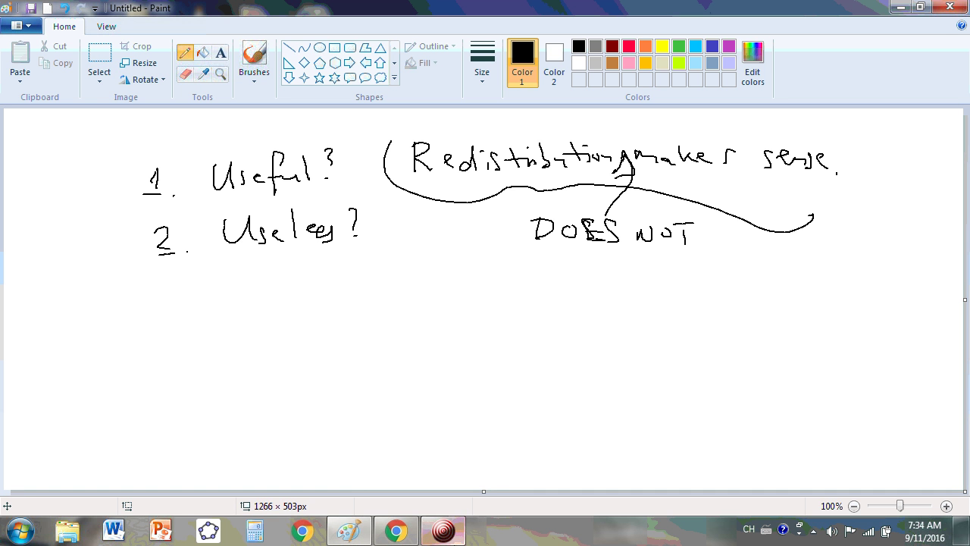
pyautogui.click(452, 534)
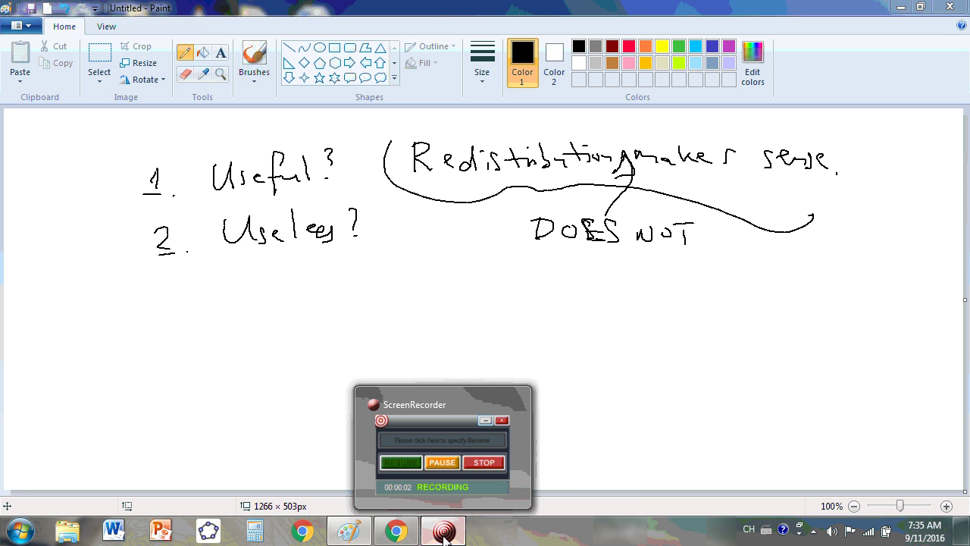
# Restore the ScreenRecorder window over the Paint page, recording still running at 00:16:28
pyautogui.click(444, 535)
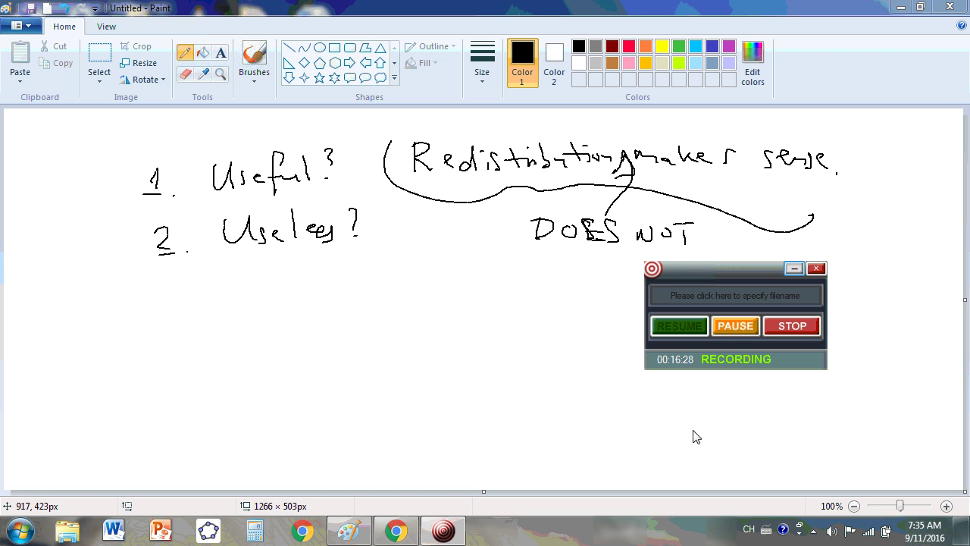